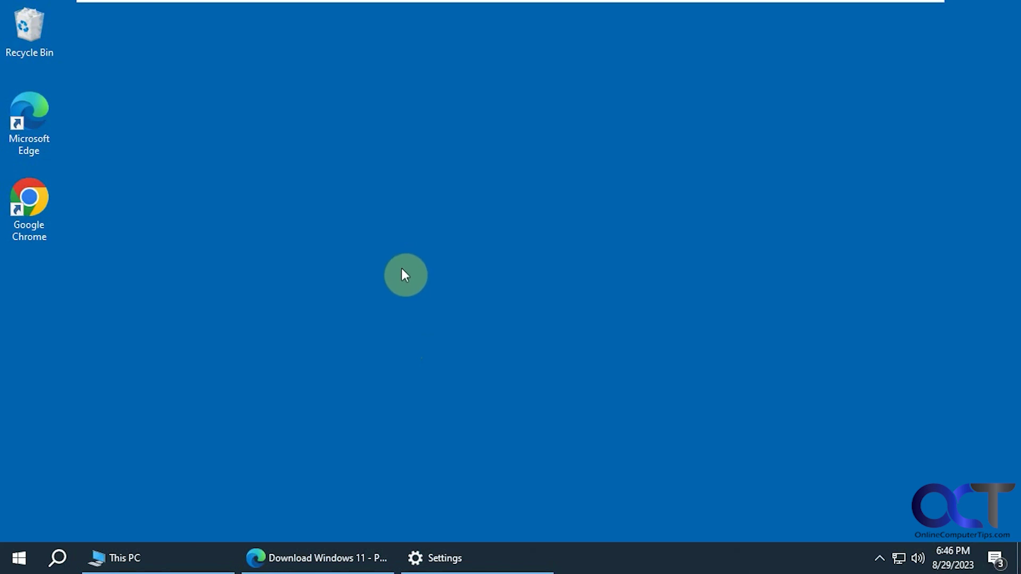
- Bring back the System About page and highlight the processor name and 6.00 GB installed RAM
{"action": "left_click", "coordinate": [502, 557]}
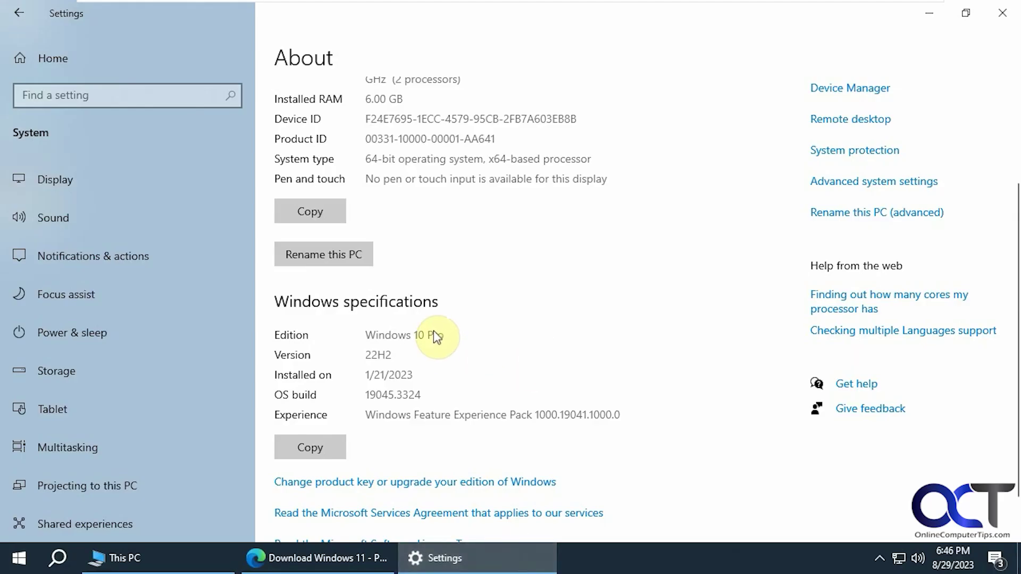
{"action": "scroll", "coordinate": [452, 223], "scroll_direction": "up", "scroll_amount": 3}
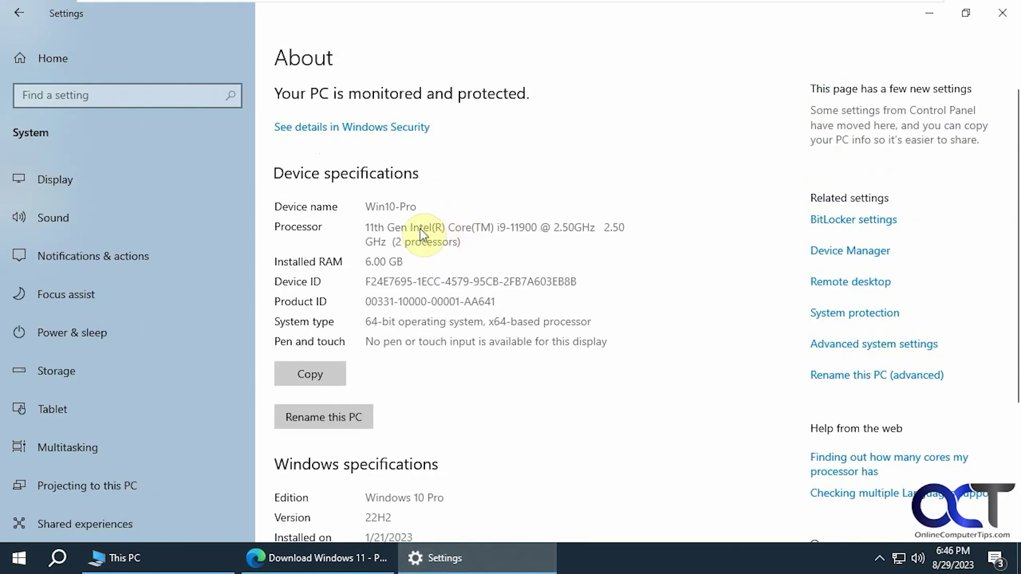
{"action": "left_click_drag", "start_coordinate": [499, 220], "coordinate": [453, 220]}
{"action": "left_click_drag", "start_coordinate": [414, 260], "coordinate": [360, 260]}
{"action": "left_click", "coordinate": [423, 256]}
- Check Local Disk (C:) properties (39.3 GB, 15.0 GB free), then minimize This PC and Settings
{"action": "left_click", "coordinate": [194, 556]}
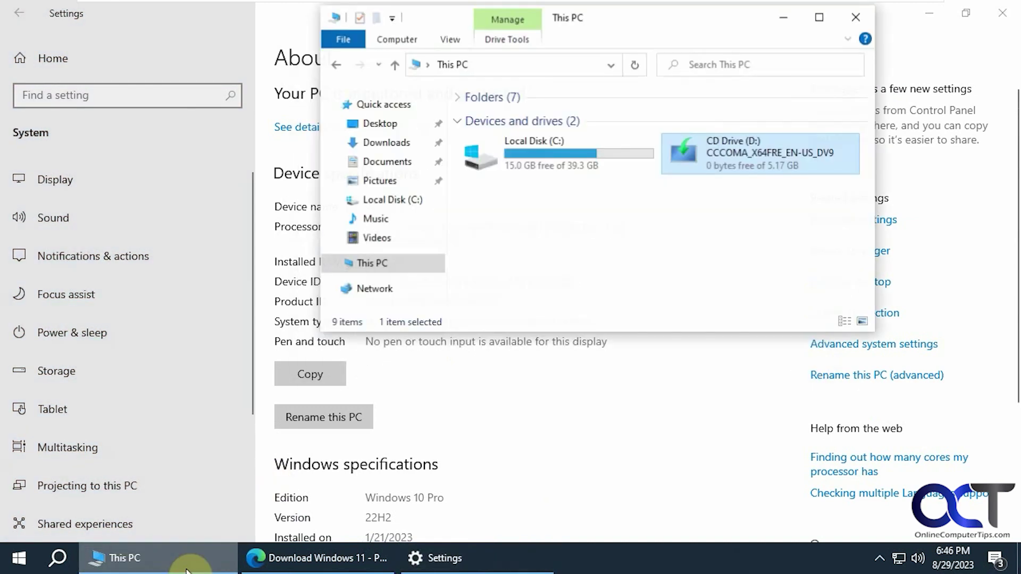
{"action": "right_click", "coordinate": [402, 199]}
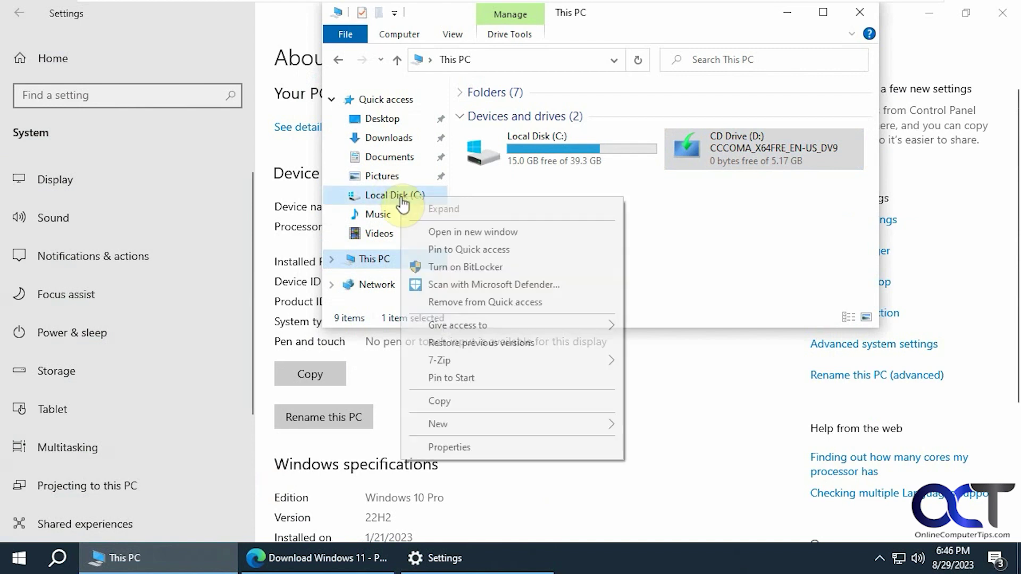
{"action": "left_click", "coordinate": [452, 446]}
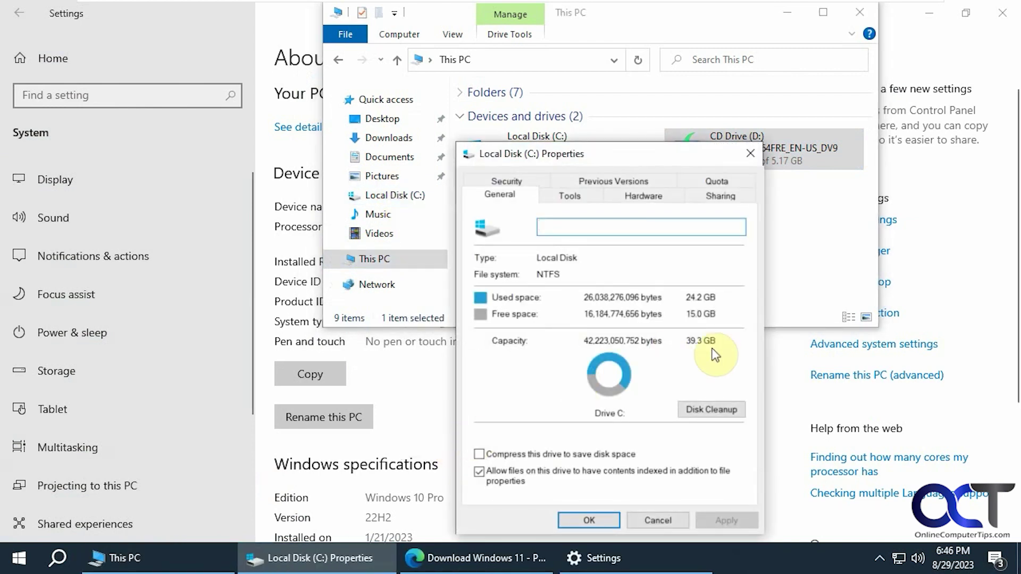
{"action": "left_click", "coordinate": [657, 520]}
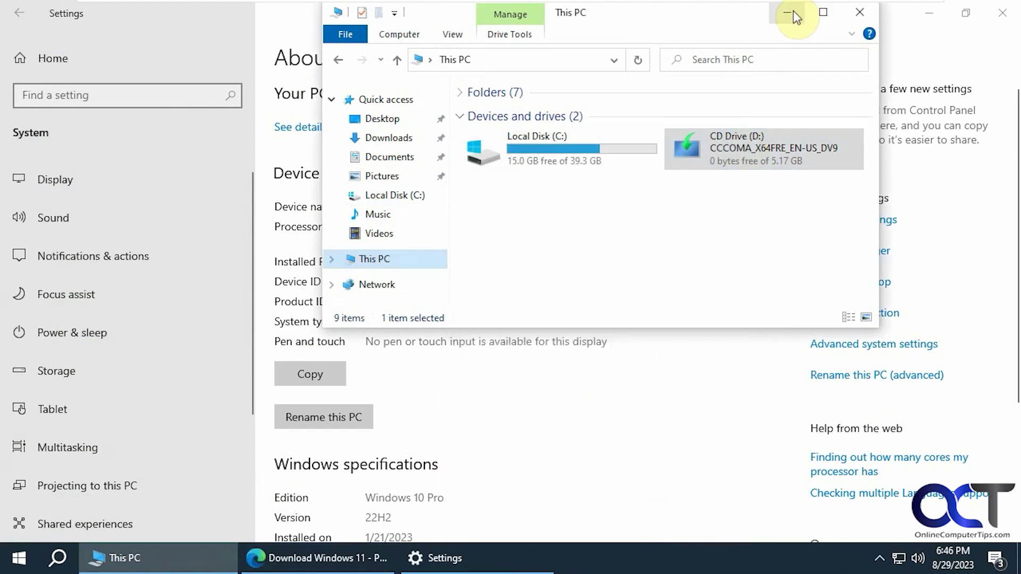
{"action": "left_click", "coordinate": [787, 12]}
{"action": "left_click", "coordinate": [928, 13]}
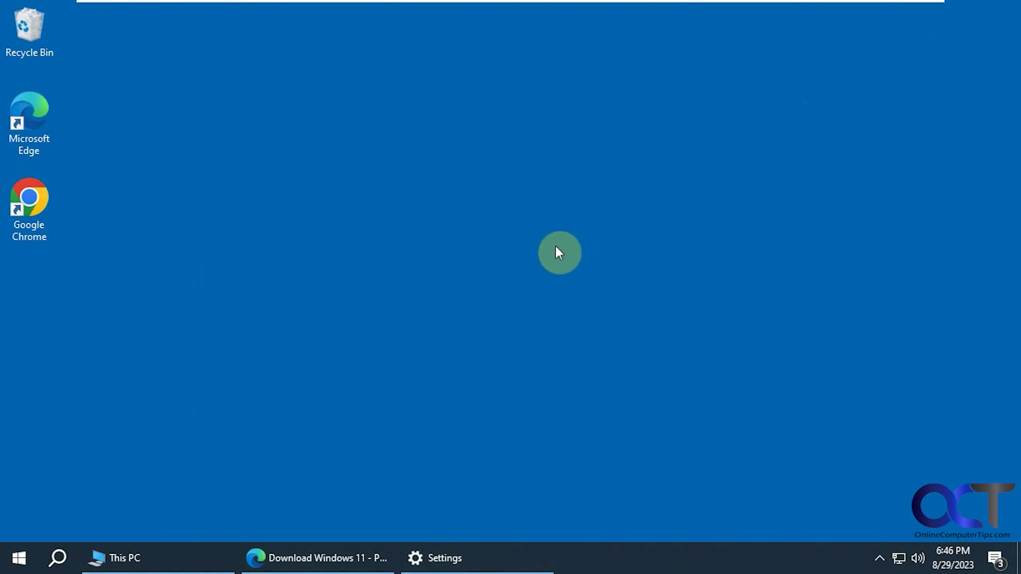
- Review the Installation Assistant, Installation Media and ISO options on the Download Windows 11 page
{"action": "left_click", "coordinate": [365, 556]}
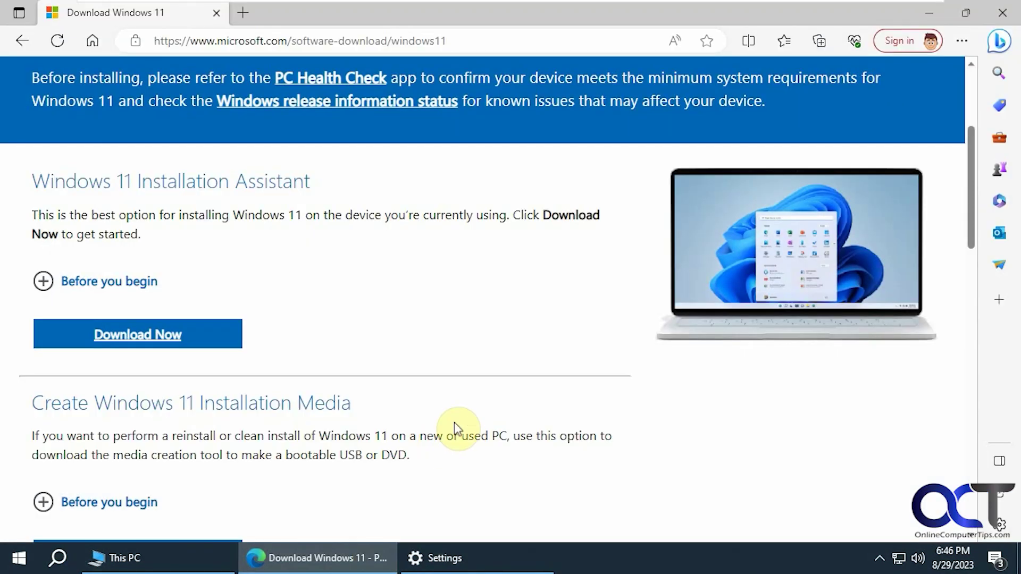
{"action": "scroll", "coordinate": [410, 207], "scroll_direction": "up", "scroll_amount": 5}
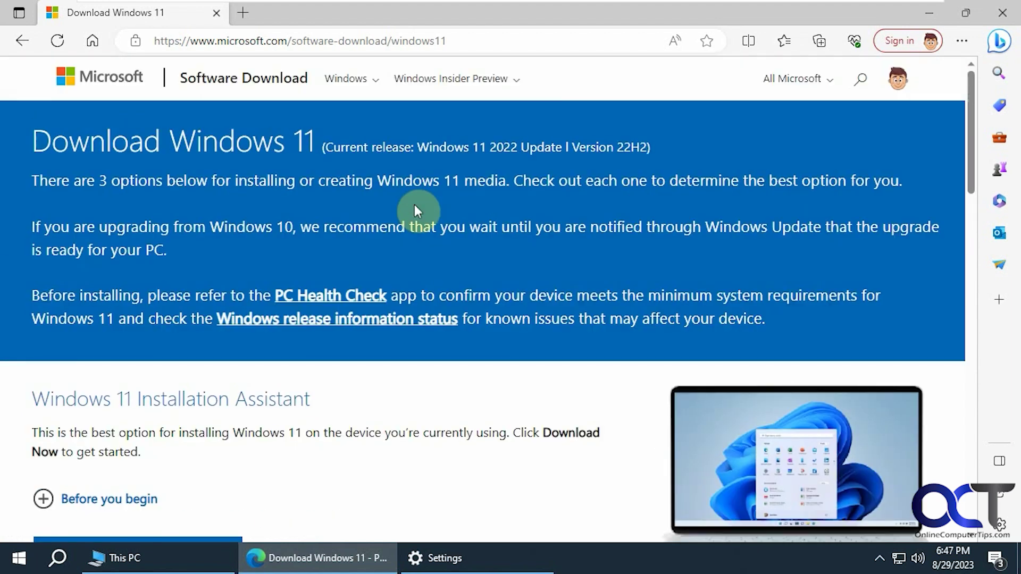
{"action": "scroll", "coordinate": [393, 234], "scroll_direction": "down", "scroll_amount": 2}
{"action": "scroll", "coordinate": [375, 256], "scroll_direction": "down", "scroll_amount": 1}
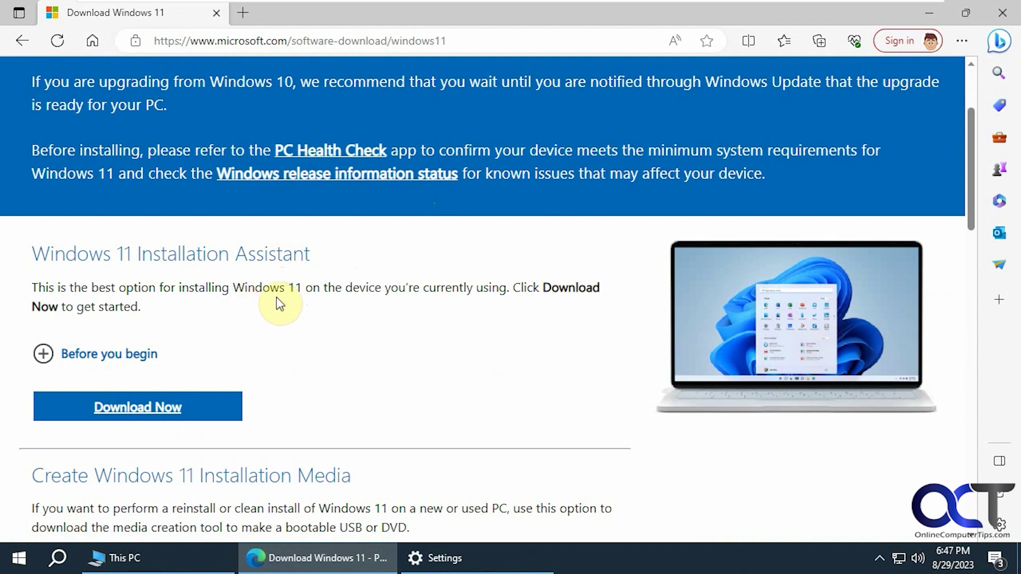
{"action": "scroll", "coordinate": [309, 307], "scroll_direction": "down", "scroll_amount": 3}
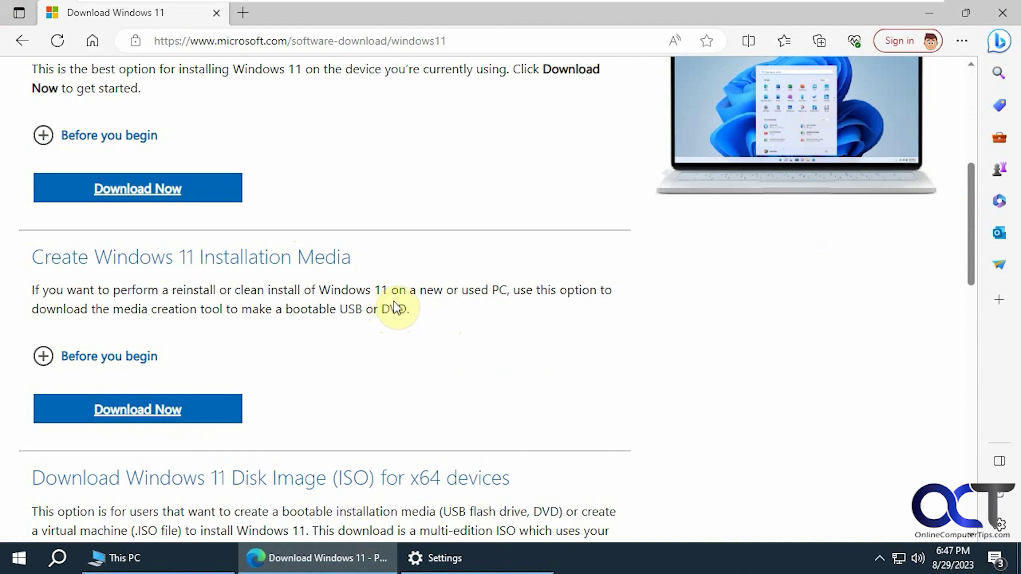
{"action": "scroll", "coordinate": [395, 307], "scroll_direction": "down", "scroll_amount": 3}
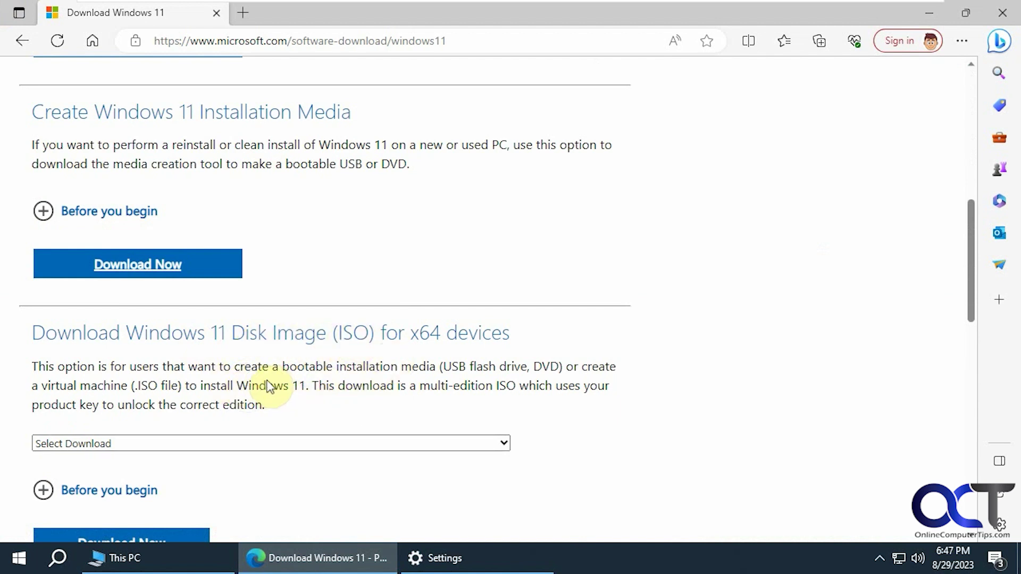
{"action": "scroll", "coordinate": [281, 381], "scroll_direction": "up", "scroll_amount": 1}
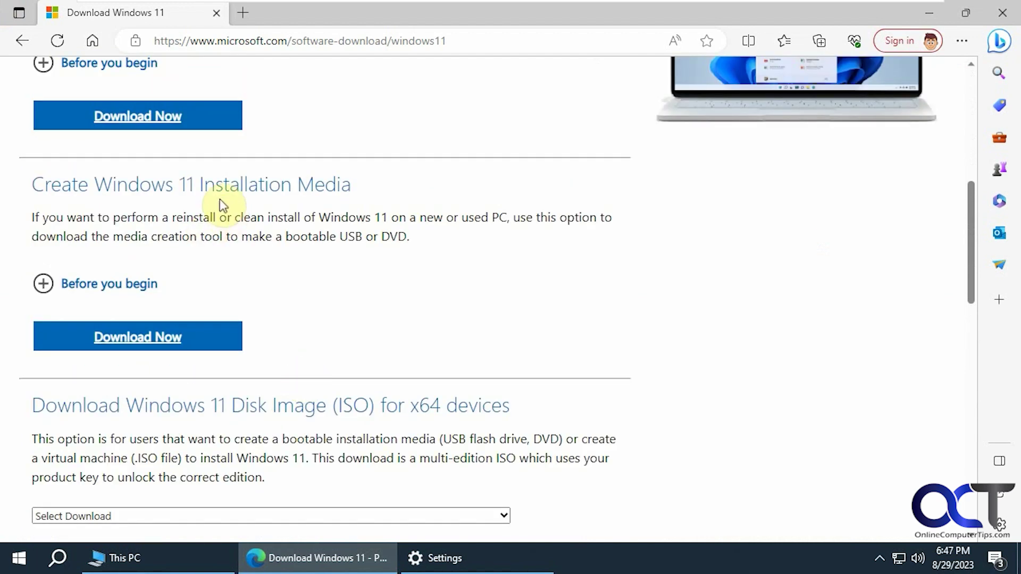
{"action": "scroll", "coordinate": [374, 294], "scroll_direction": "up", "scroll_amount": 6}
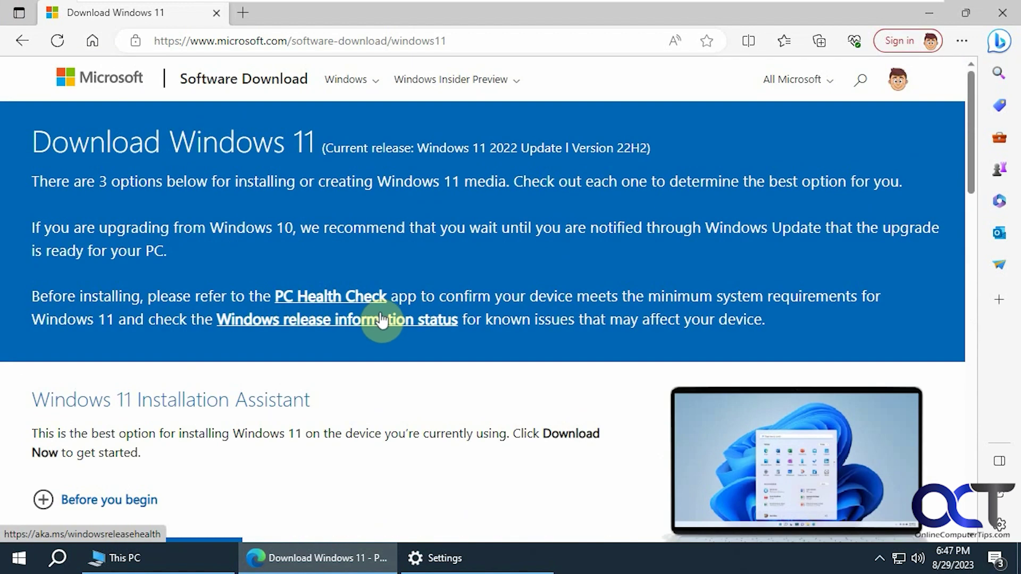
{"action": "scroll", "coordinate": [381, 319], "scroll_direction": "down", "scroll_amount": 2}
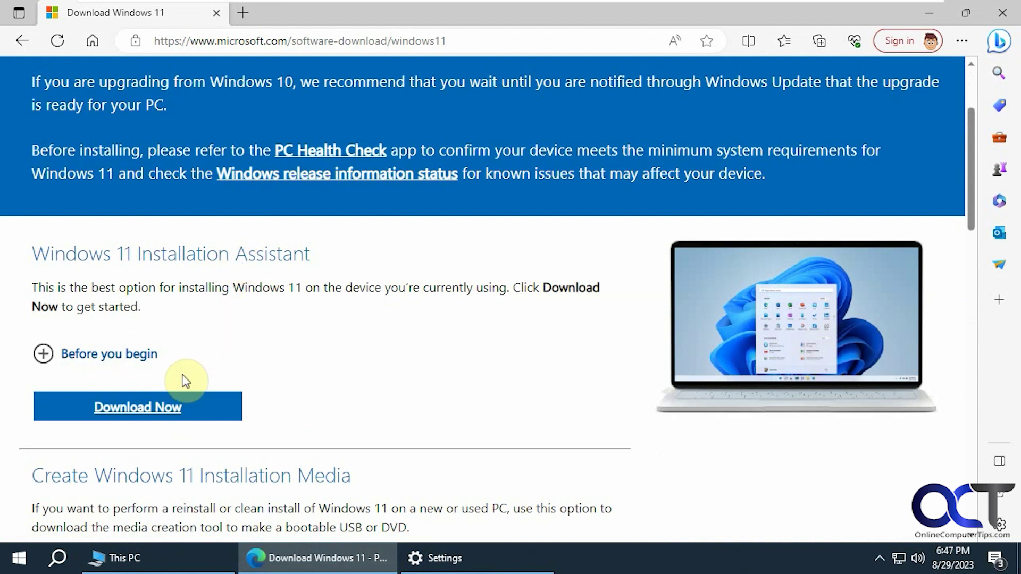
- Run the Windows 11 Installation Assistant, then download and open the PC Health Check installer
{"action": "left_click", "coordinate": [159, 408]}
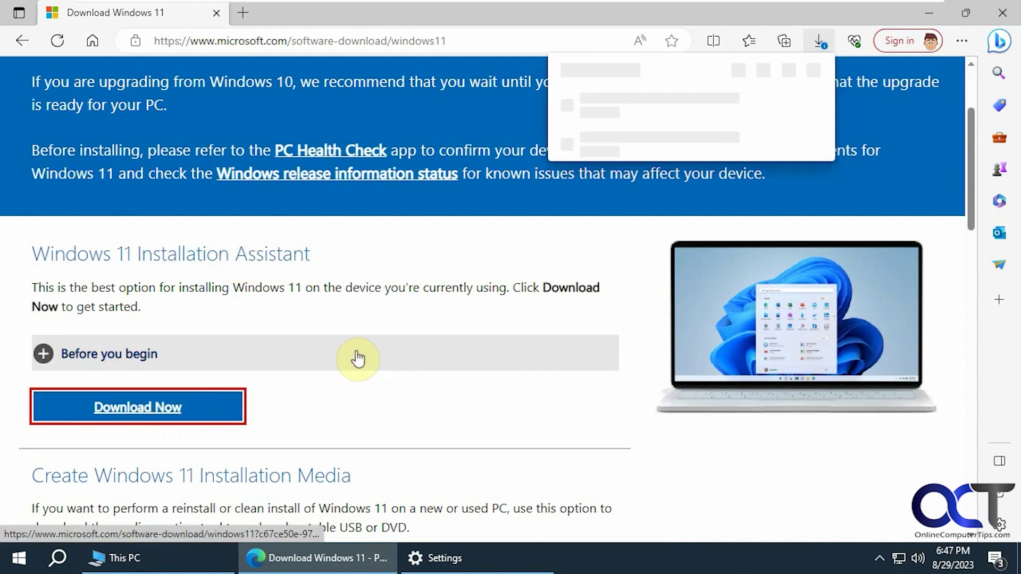
{"action": "left_click", "coordinate": [613, 131]}
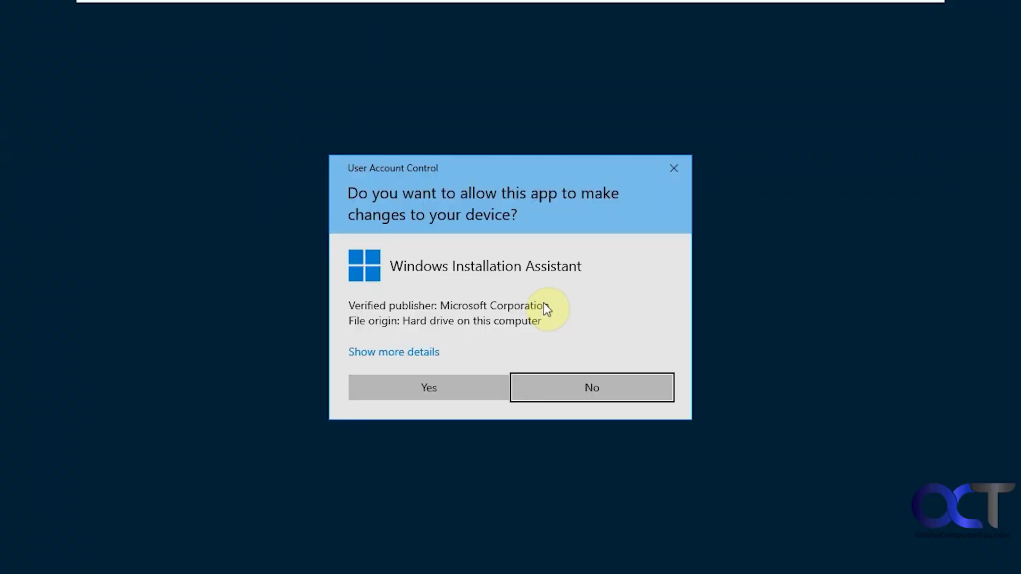
{"action": "left_click", "coordinate": [452, 392]}
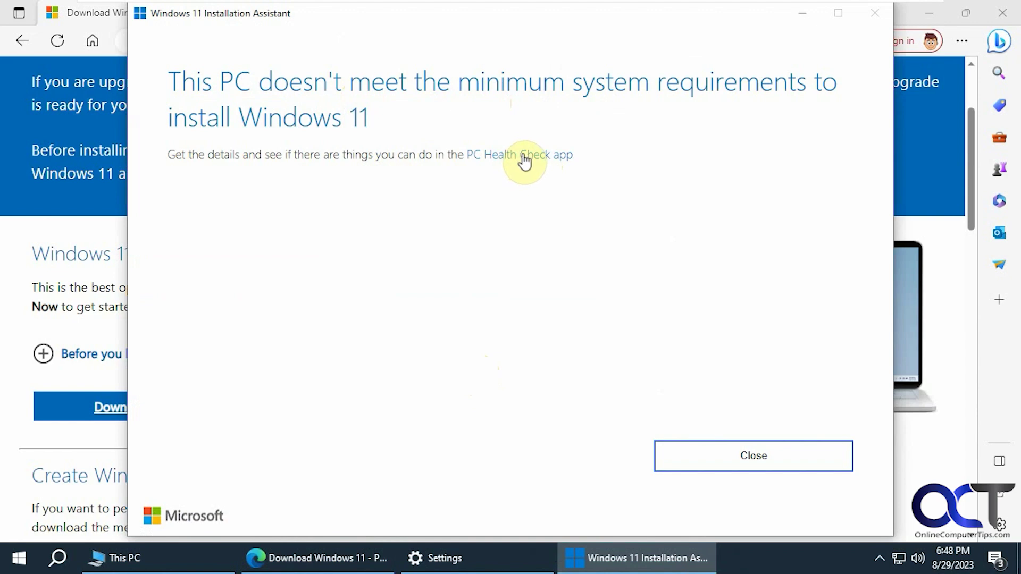
{"action": "left_click", "coordinate": [525, 157]}
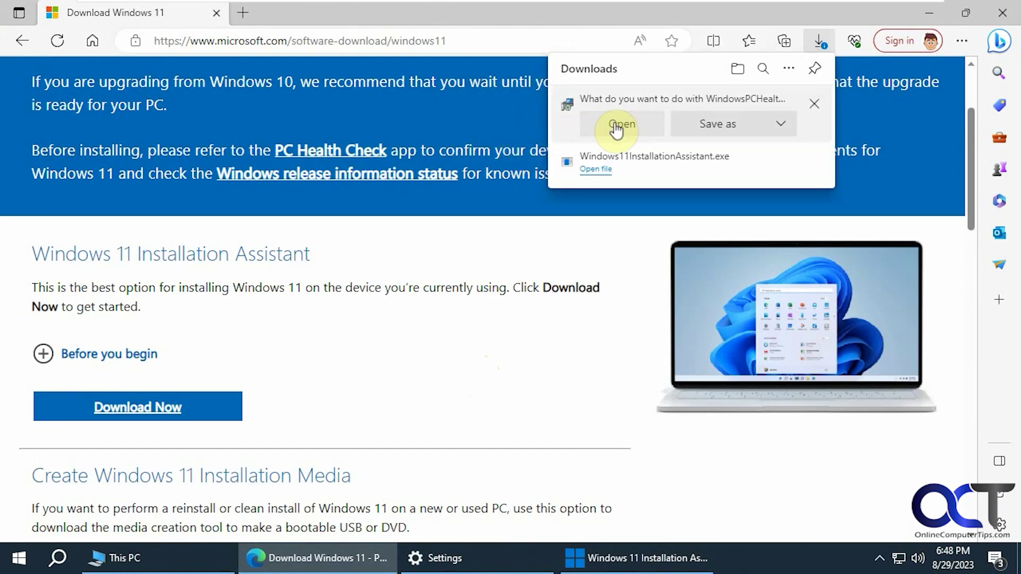
{"action": "left_click", "coordinate": [615, 128]}
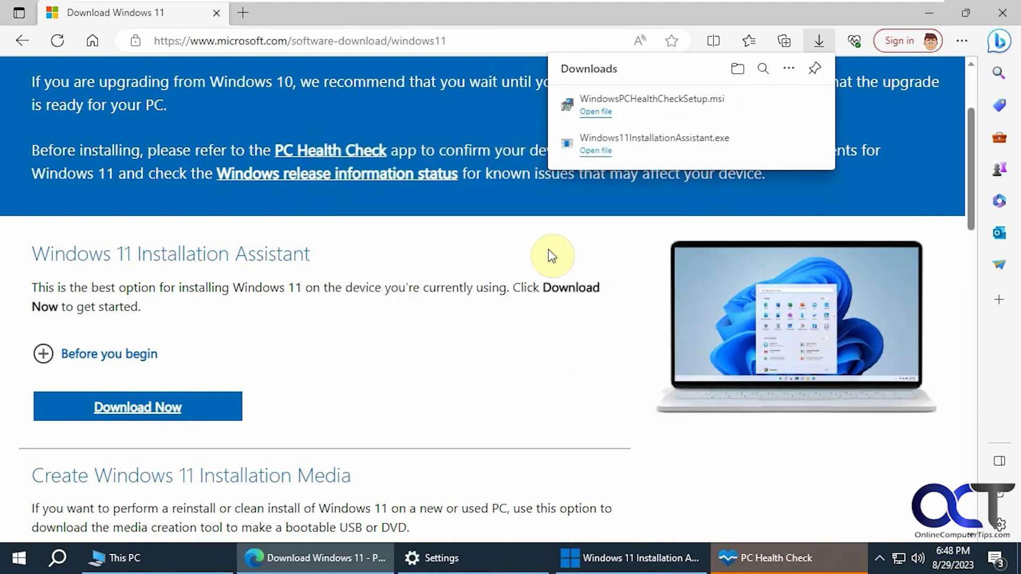
- Run the PC Health Check compatibility check and view all results, including the 43 GB disk shortfall
{"action": "left_click", "coordinate": [758, 560]}
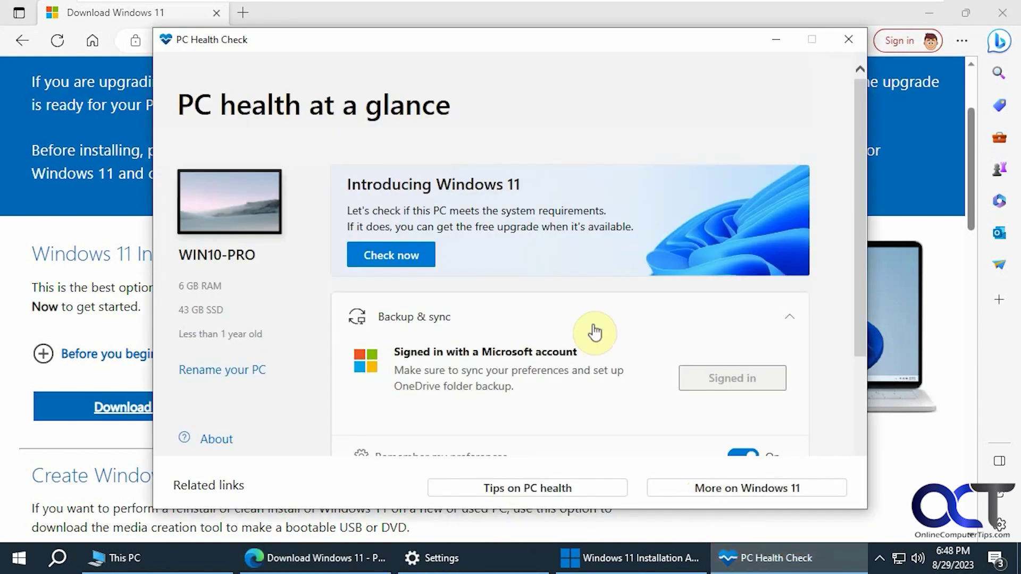
{"action": "scroll", "coordinate": [538, 256], "scroll_direction": "down", "scroll_amount": 3}
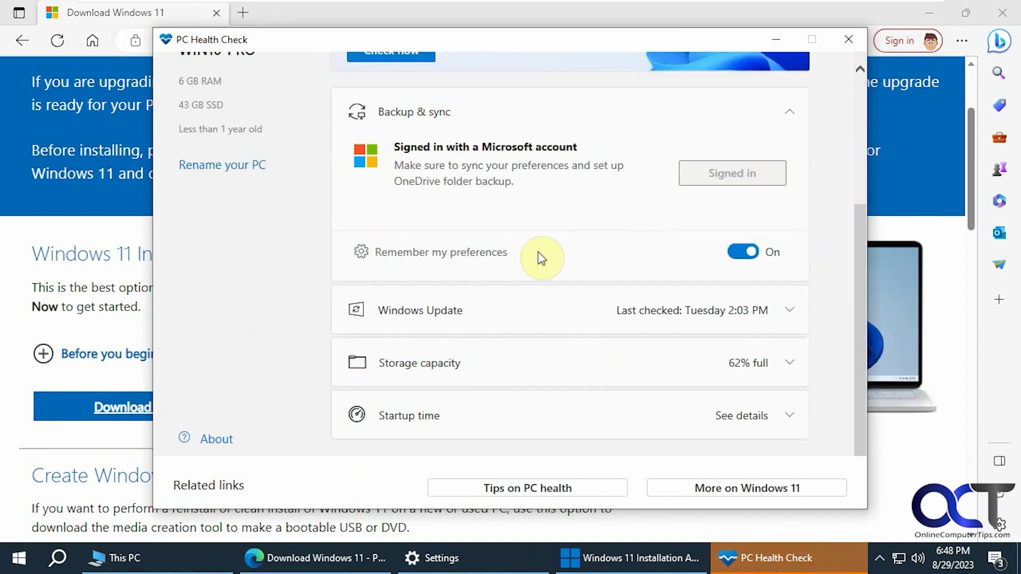
{"action": "scroll", "coordinate": [541, 259], "scroll_direction": "up", "scroll_amount": 2}
{"action": "scroll", "coordinate": [540, 260], "scroll_direction": "down", "scroll_amount": 2}
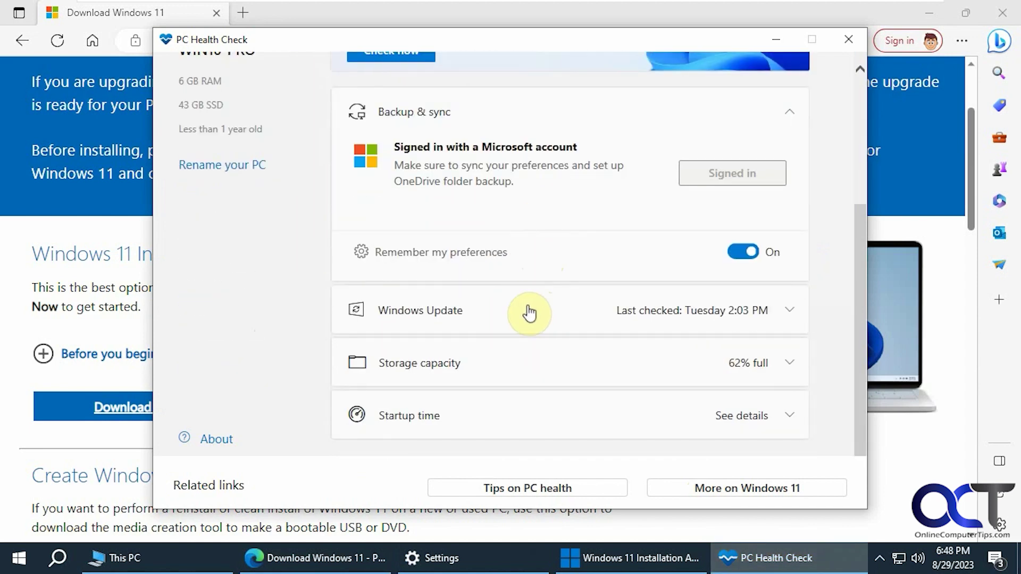
{"action": "scroll", "coordinate": [640, 384], "scroll_direction": "up", "scroll_amount": 3}
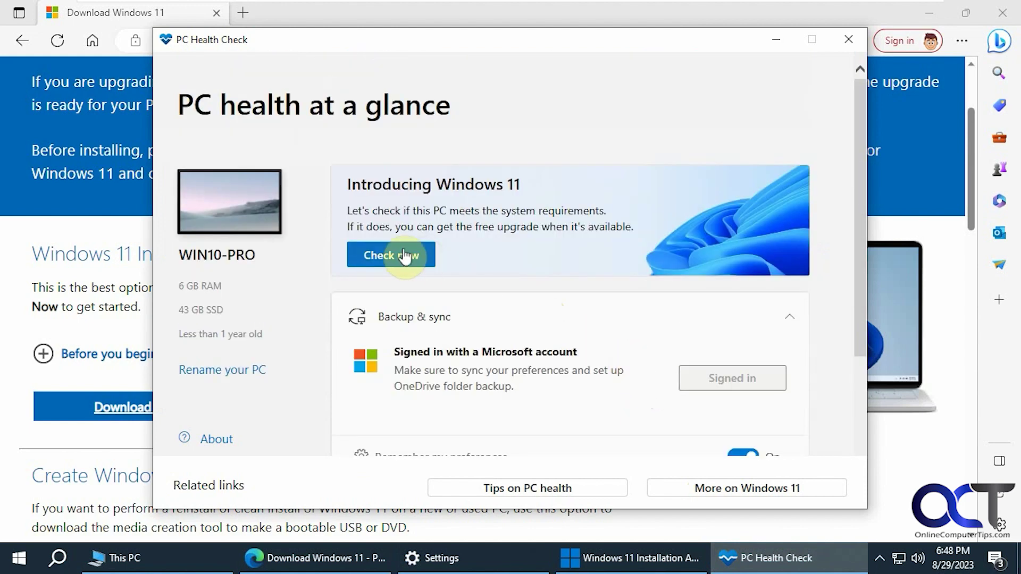
{"action": "left_click", "coordinate": [405, 257]}
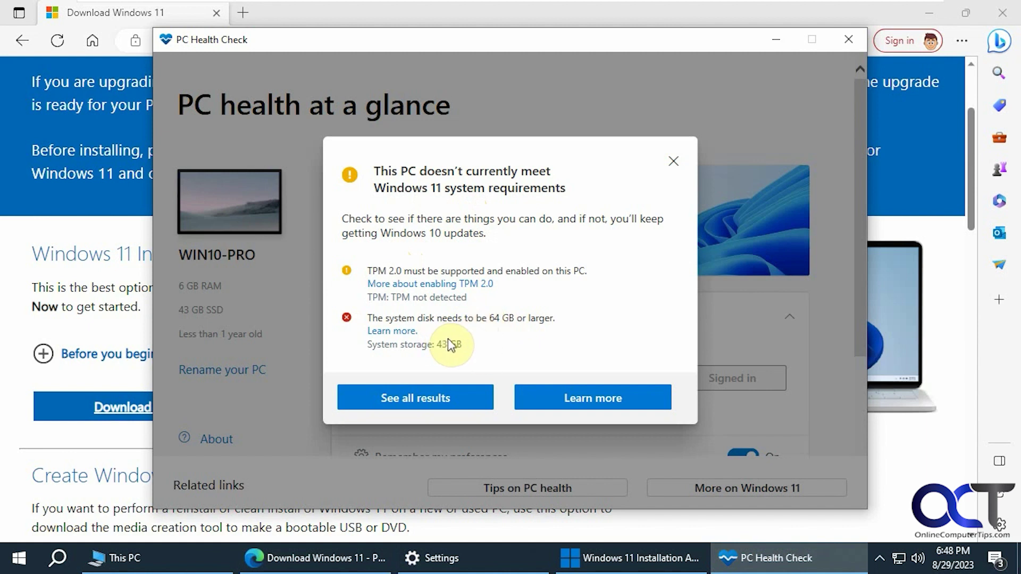
{"action": "left_click", "coordinate": [453, 394]}
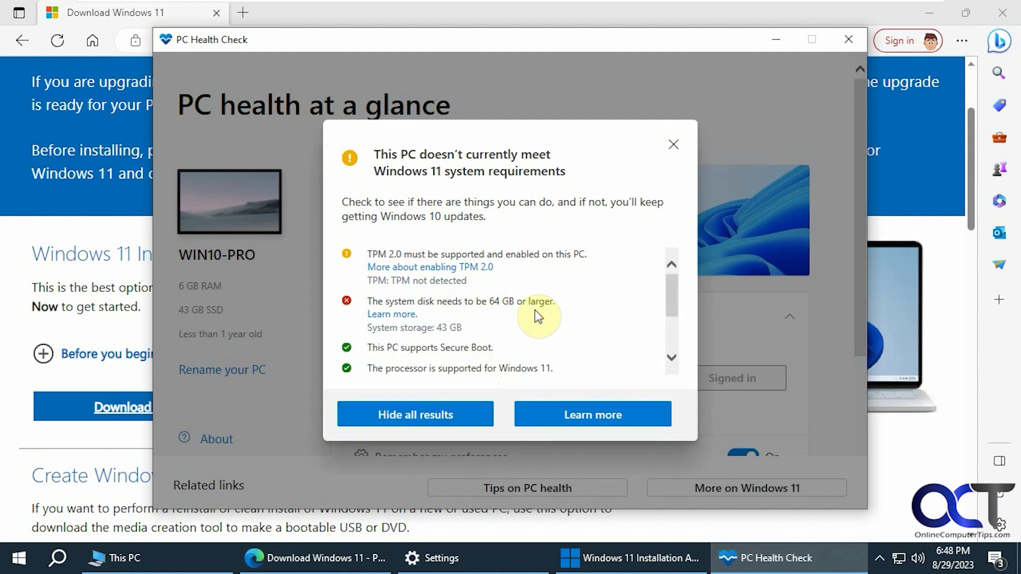
{"action": "mouse_move", "coordinate": [670, 300]}
{"action": "left_mouse_down"}
{"action": "mouse_move", "coordinate": [666, 332]}
{"action": "mouse_move", "coordinate": [663, 304]}
{"action": "left_mouse_up"}
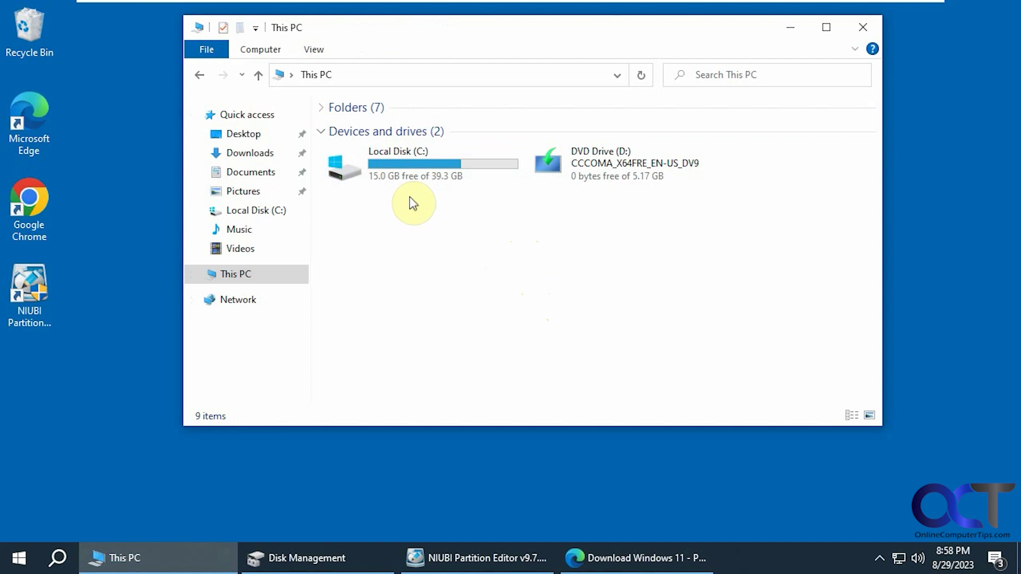
- Inspect Disk 0's C:, 573 MB recovery partition and 60 GB unallocated space, then minimize Disk Management
{"action": "left_click", "coordinate": [348, 562]}
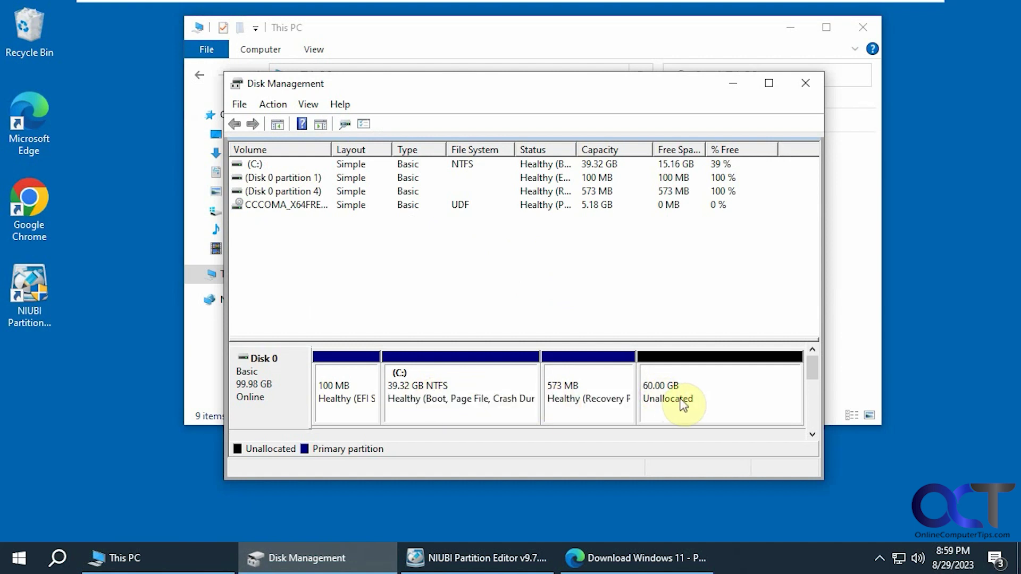
{"action": "right_click", "coordinate": [494, 383]}
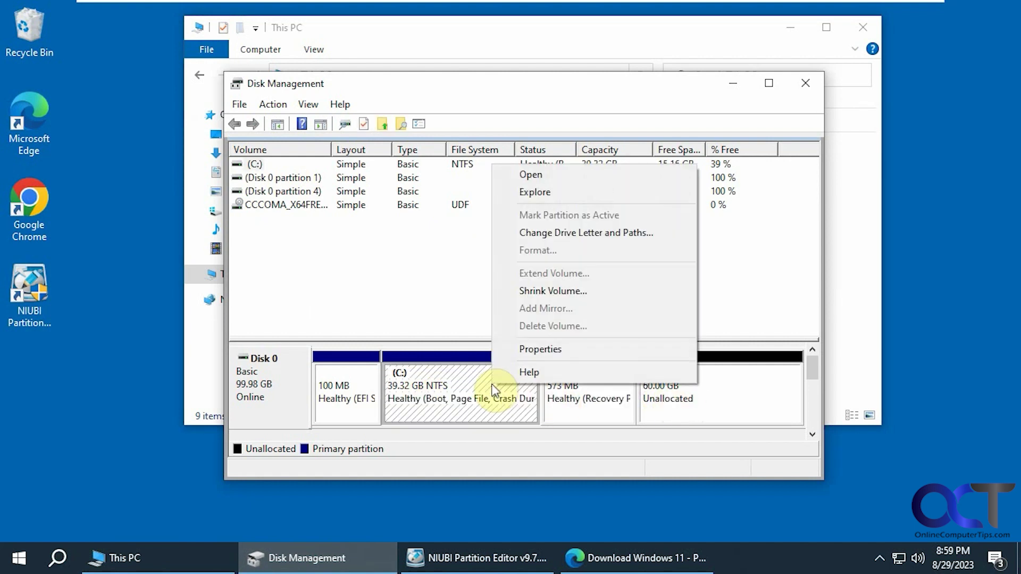
{"action": "left_click", "coordinate": [716, 382]}
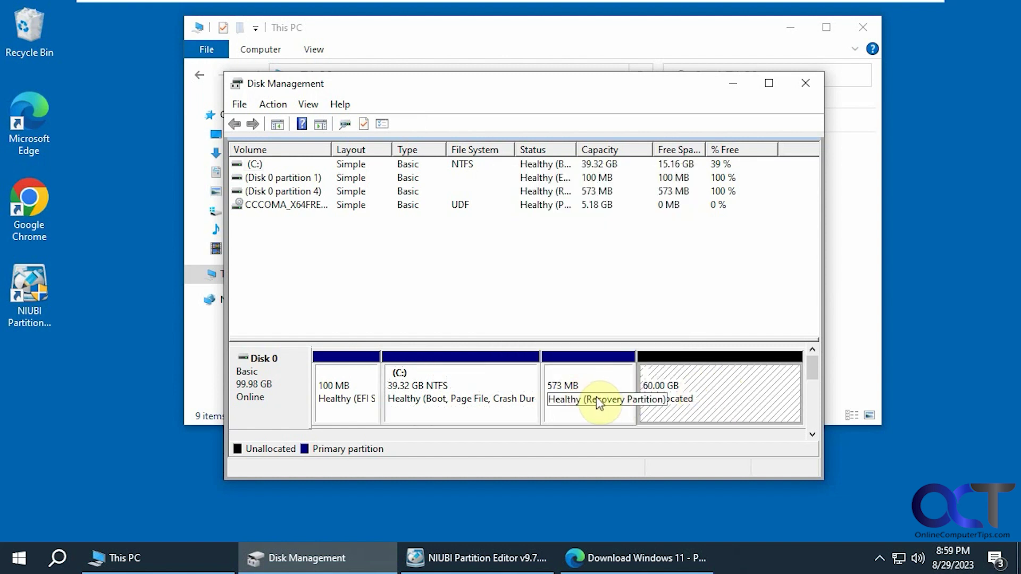
{"action": "left_click", "coordinate": [573, 368]}
{"action": "left_click", "coordinate": [452, 375]}
{"action": "left_click", "coordinate": [567, 382]}
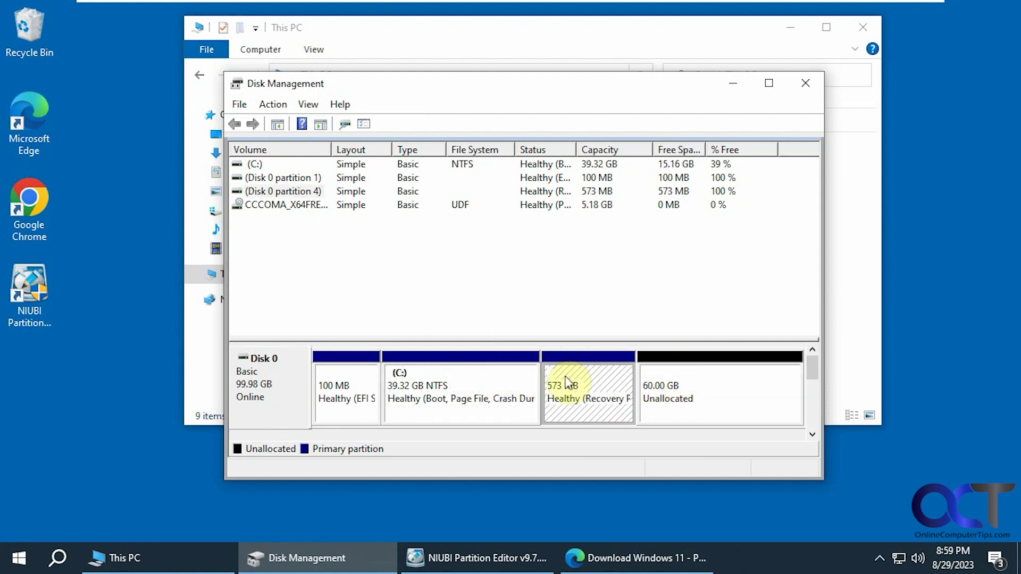
{"action": "left_click", "coordinate": [652, 375]}
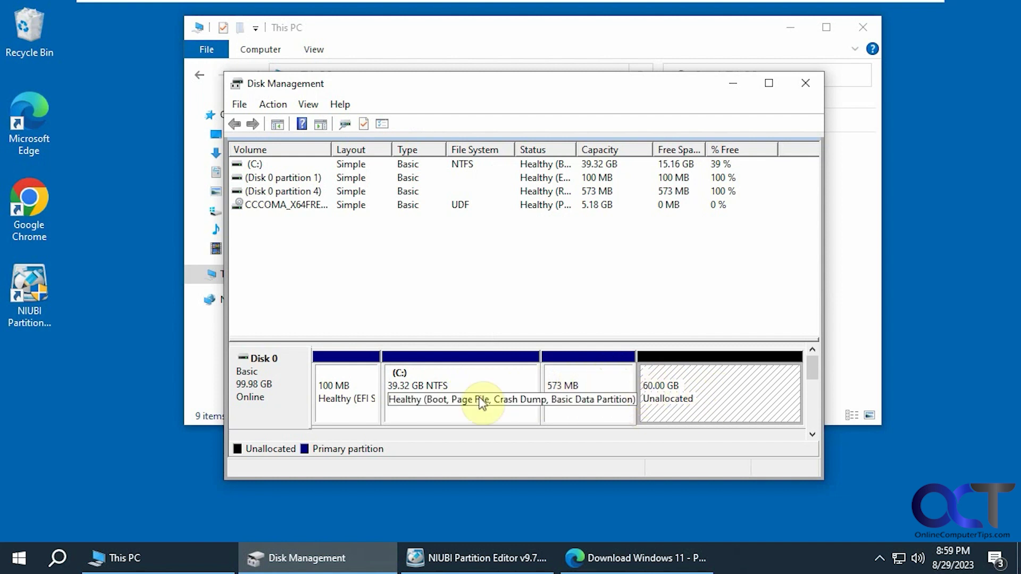
{"action": "left_click", "coordinate": [733, 91]}
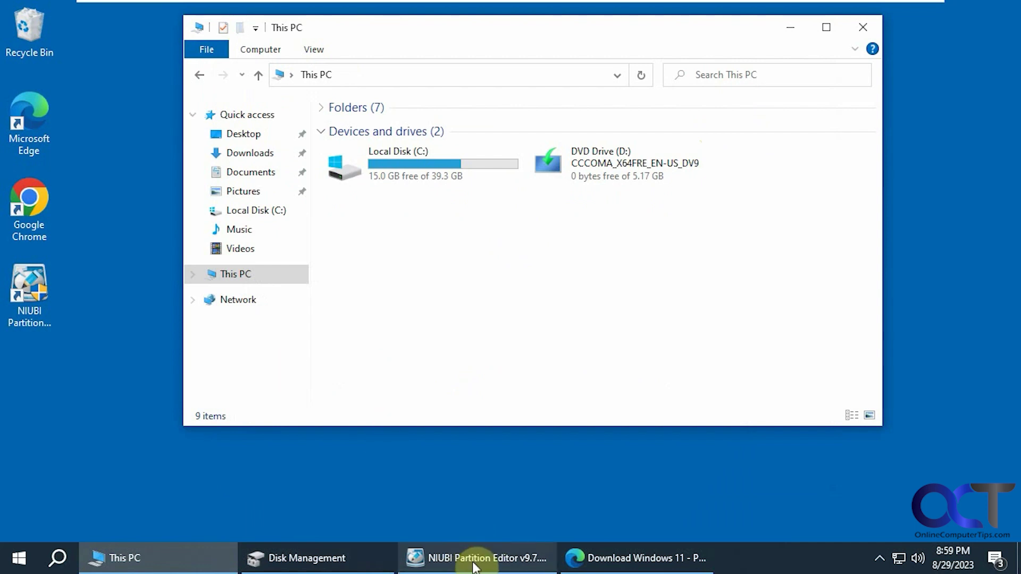
- Move the 573 MB recovery partition to the disk's end in NIUBI and apply the change
{"action": "left_click", "coordinate": [475, 564]}
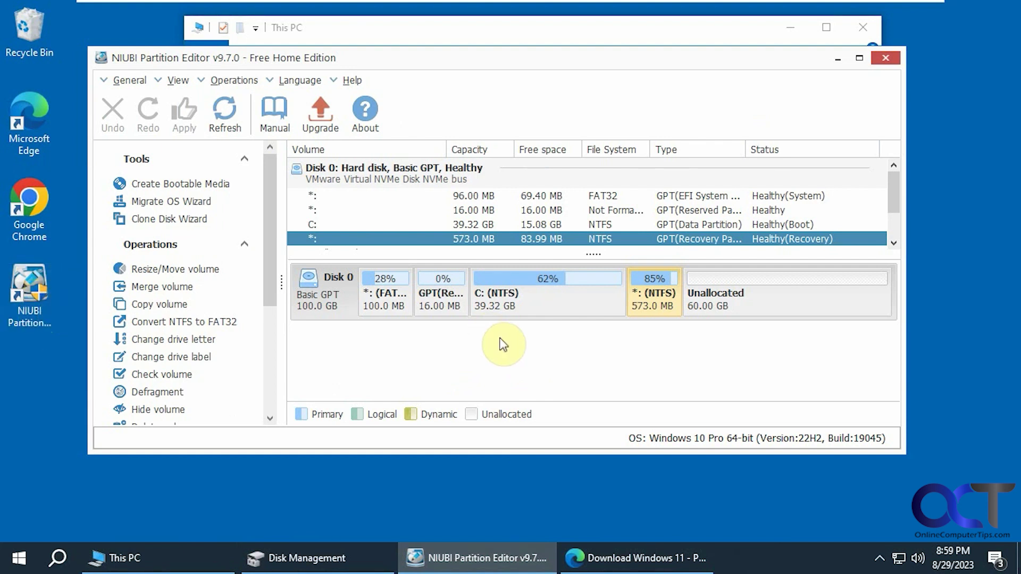
{"action": "right_click", "coordinate": [654, 302]}
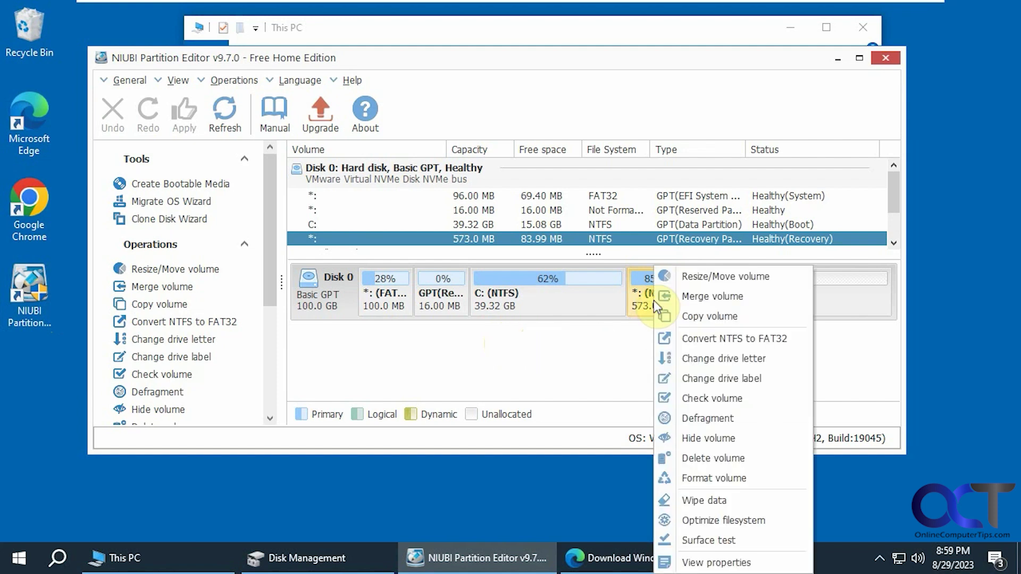
{"action": "left_click", "coordinate": [693, 279]}
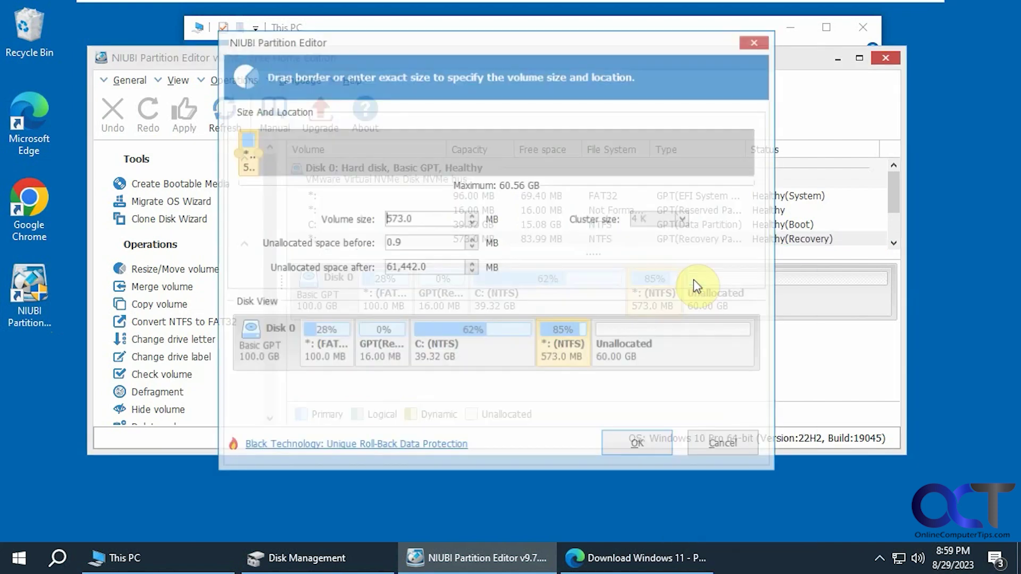
{"action": "left_click_drag", "start_coordinate": [261, 165], "coordinate": [712, 166]}
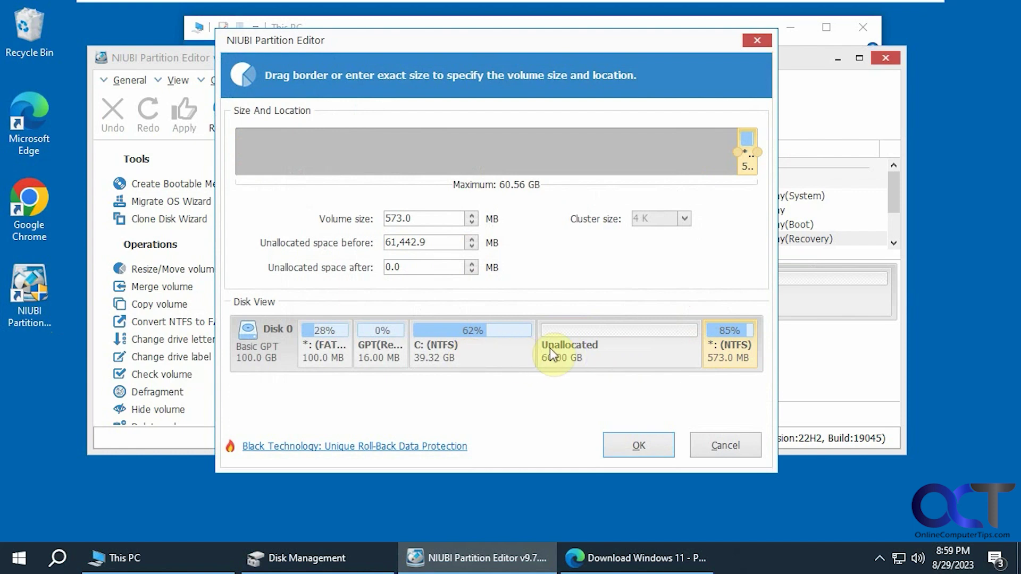
{"action": "left_click", "coordinate": [633, 445]}
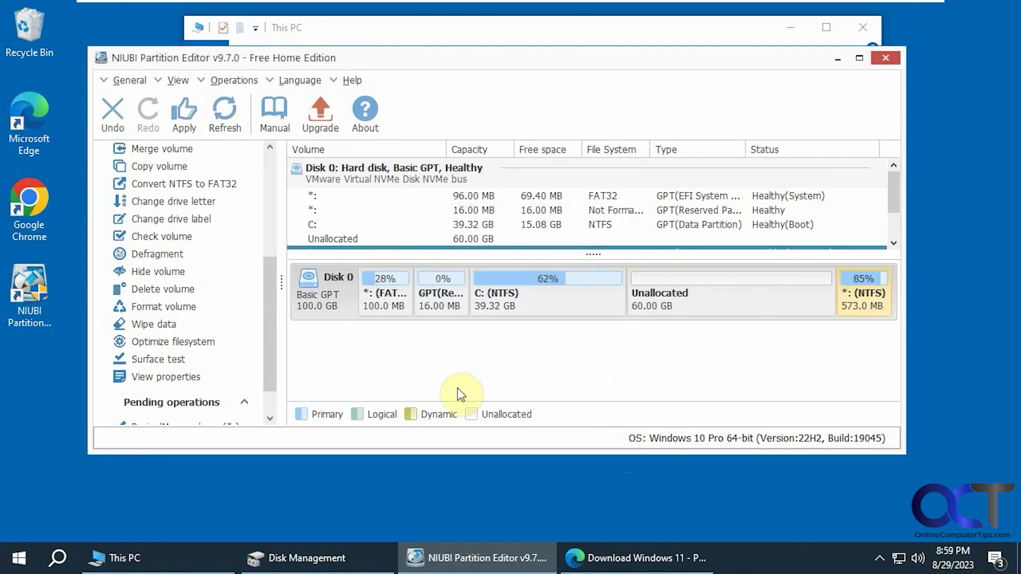
{"action": "left_click", "coordinate": [186, 126]}
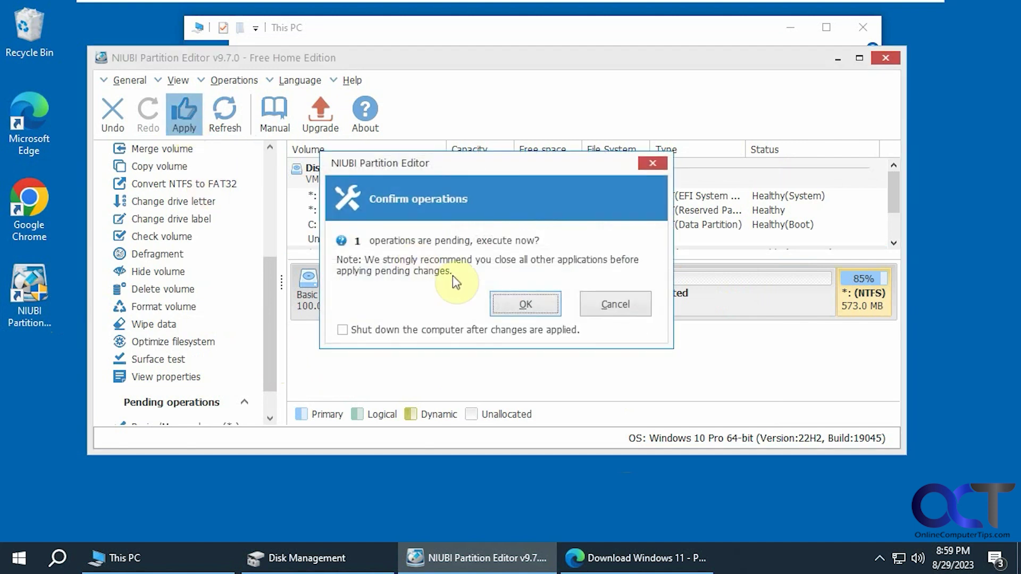
{"action": "left_click", "coordinate": [523, 306]}
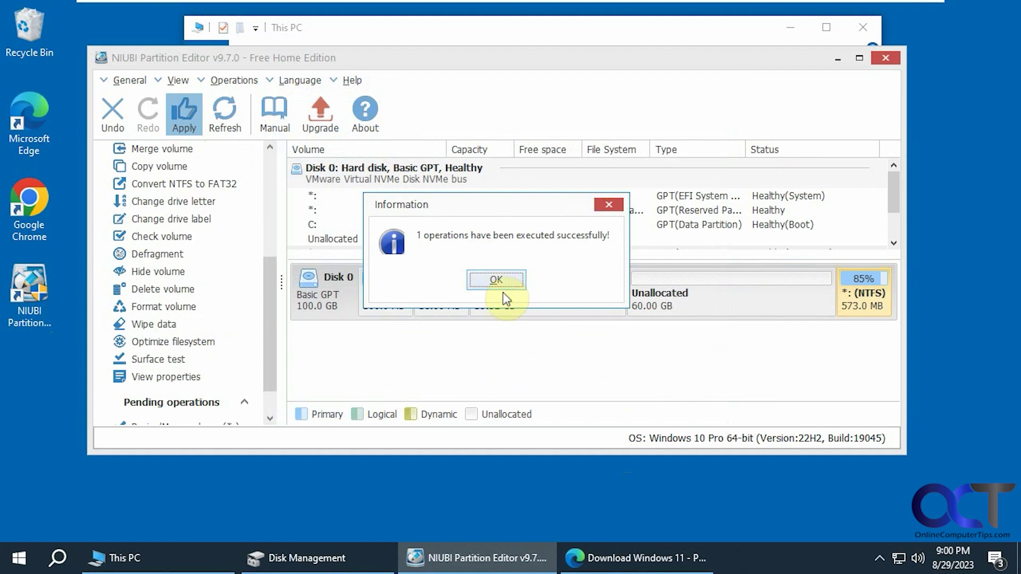
{"action": "left_click", "coordinate": [495, 280]}
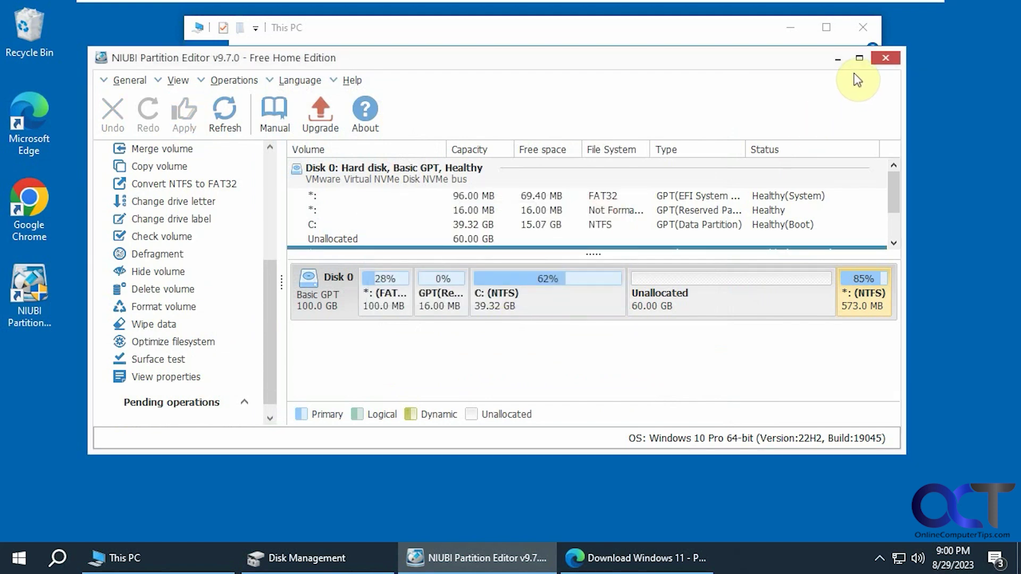
{"action": "left_click", "coordinate": [838, 59]}
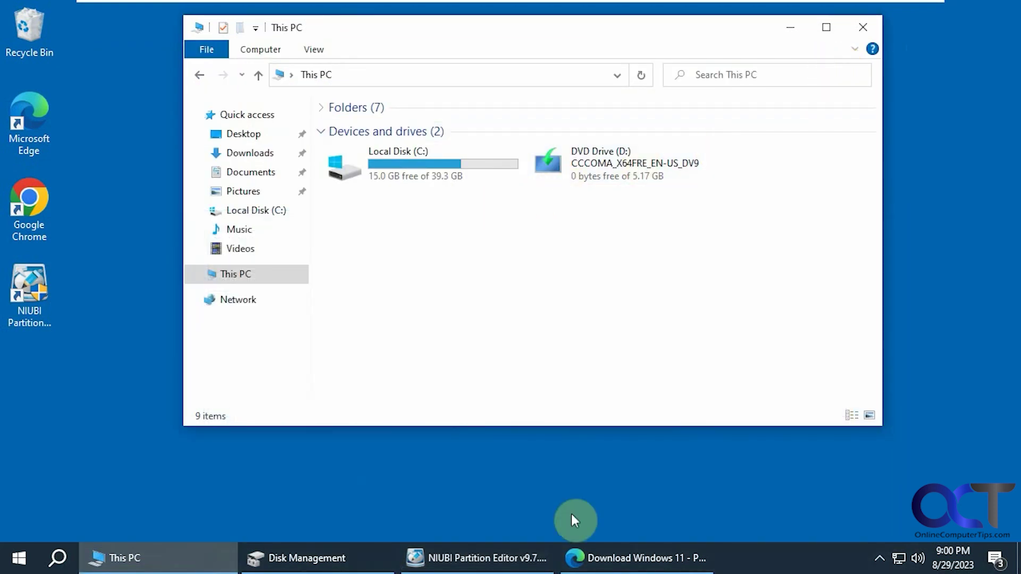
- Extend C: by all 61441 MB of unallocated space to 99.32 GB and refresh This PC
{"action": "left_click", "coordinate": [357, 556]}
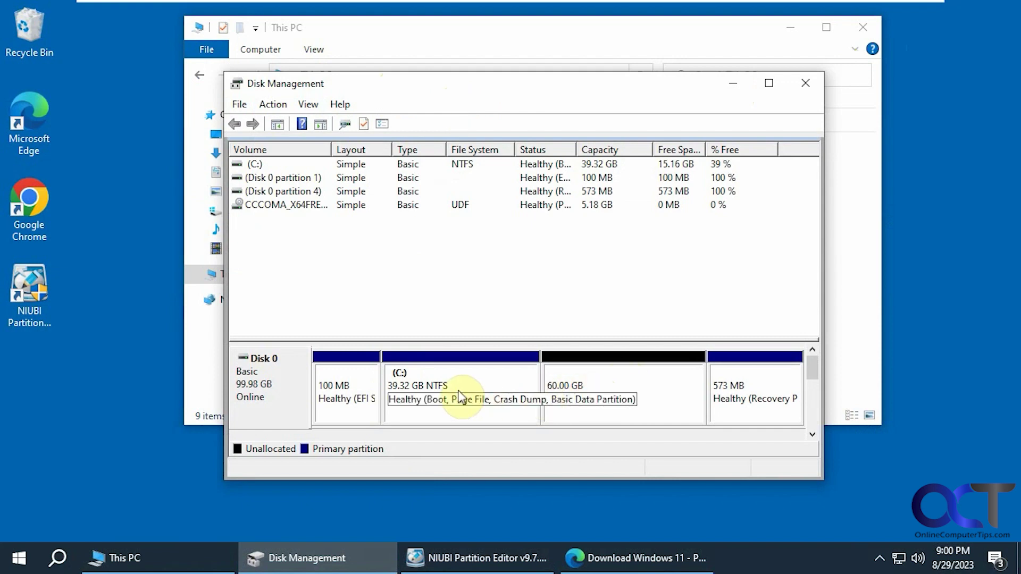
{"action": "right_click", "coordinate": [497, 380]}
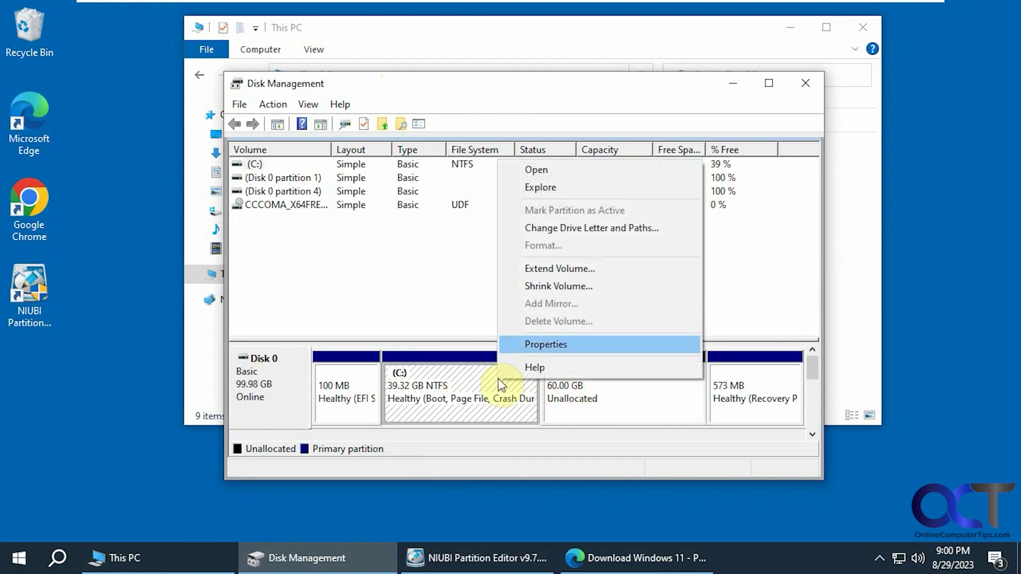
{"action": "left_click", "coordinate": [558, 268]}
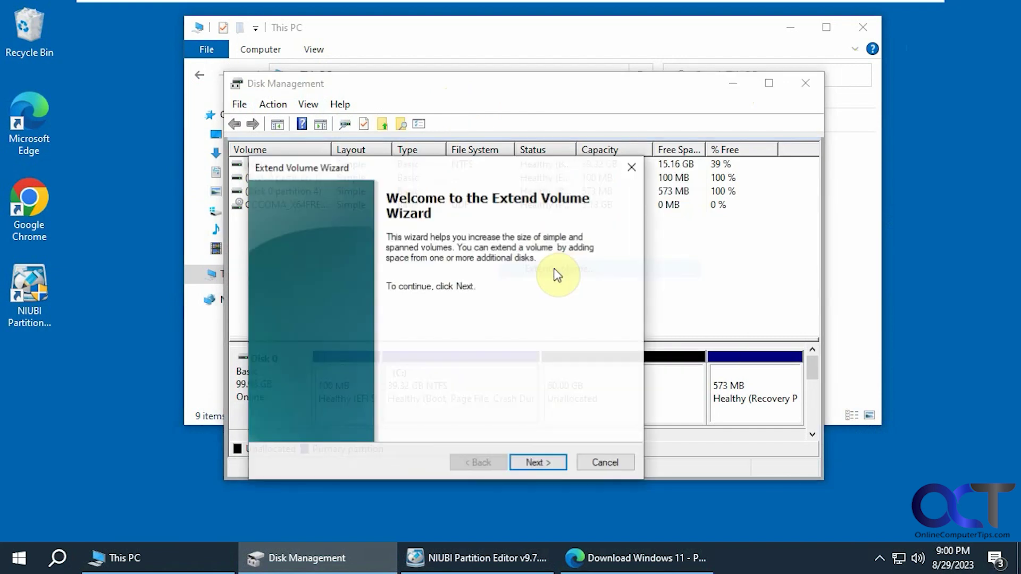
{"action": "left_click", "coordinate": [543, 463]}
{"action": "mouse_move", "coordinate": [489, 562]}
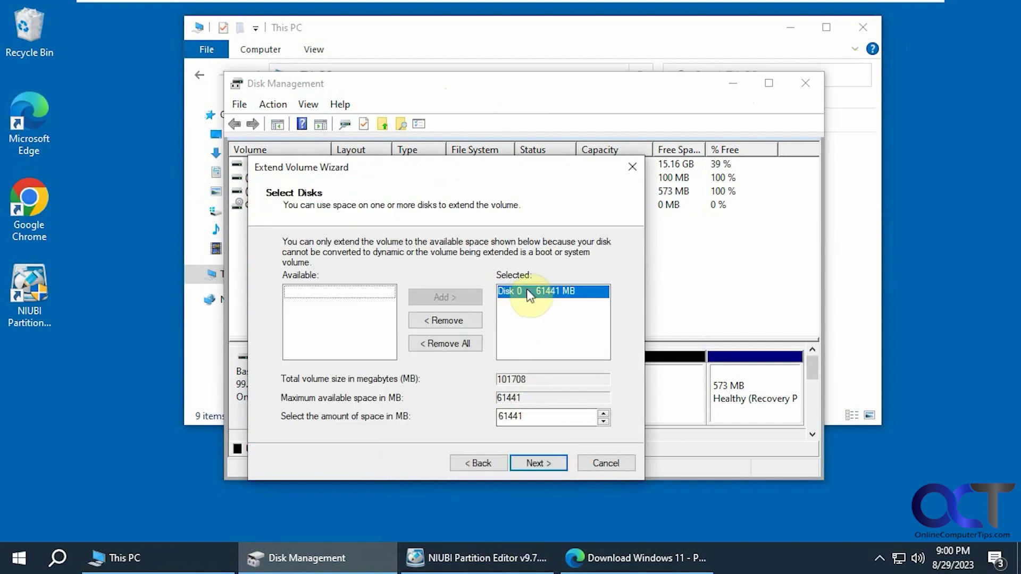
{"action": "left_click", "coordinate": [538, 462]}
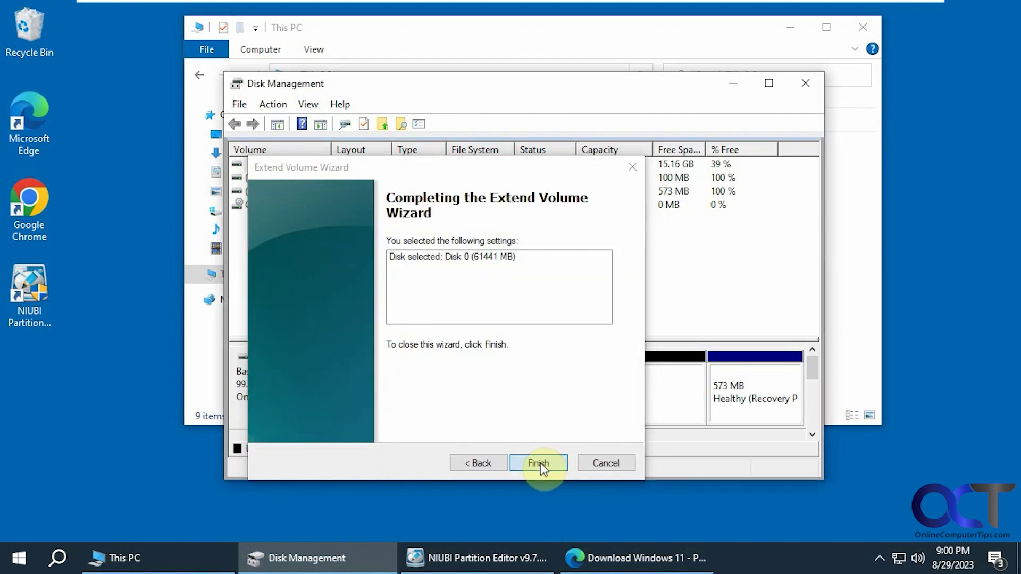
{"action": "left_click", "coordinate": [540, 463]}
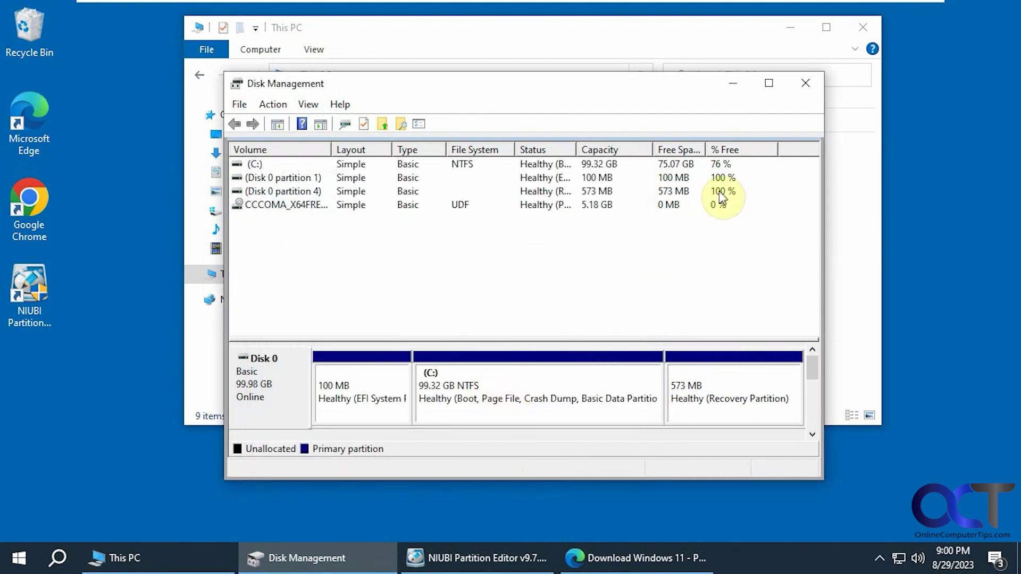
{"action": "left_click", "coordinate": [805, 83]}
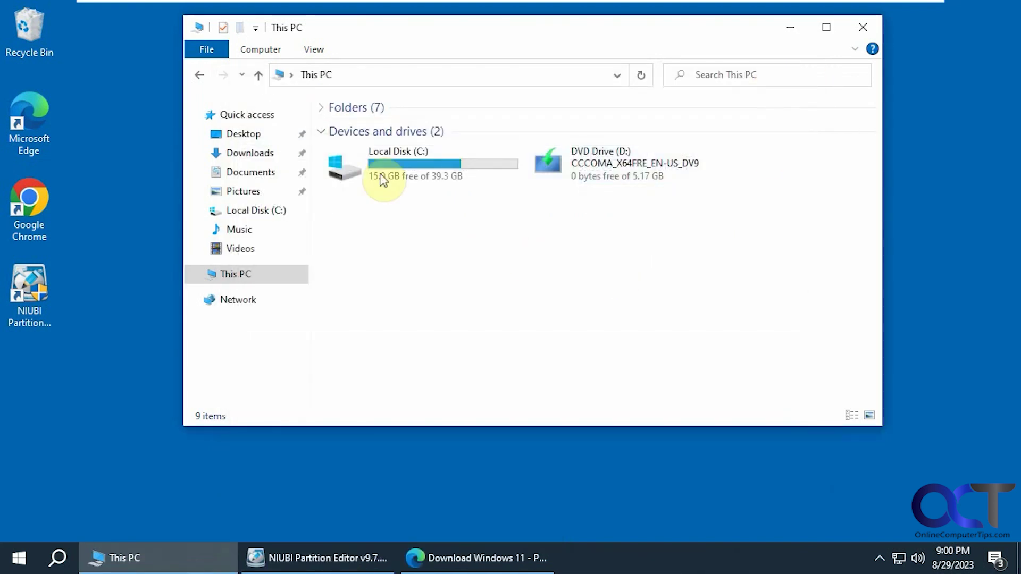
{"action": "left_click", "coordinate": [641, 76]}
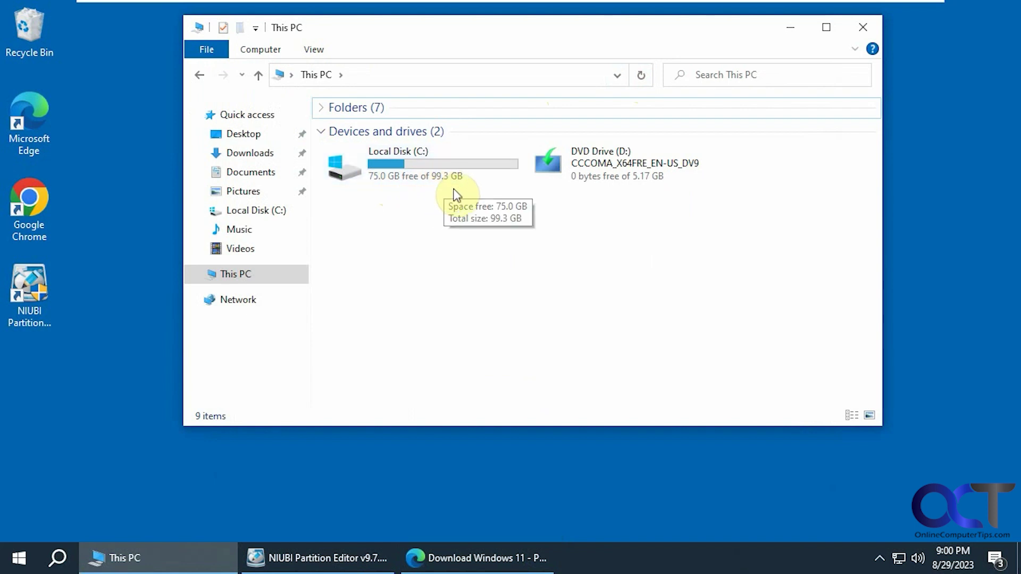
- Rerun the Windows 11 Installation Assistant, confirm the PC now qualifies, and read the license terms
{"action": "left_click", "coordinate": [791, 29]}
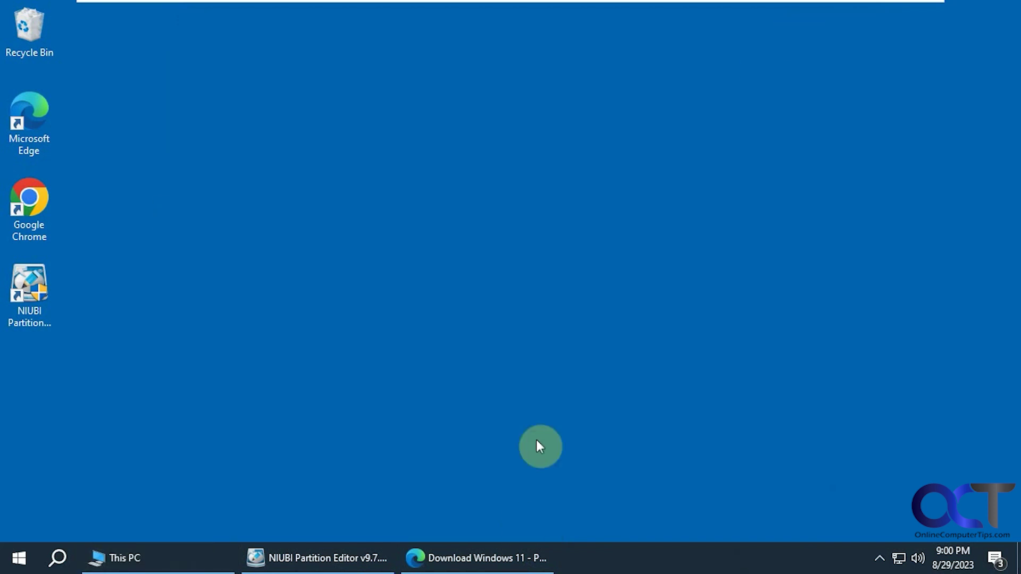
{"action": "left_click", "coordinate": [513, 558]}
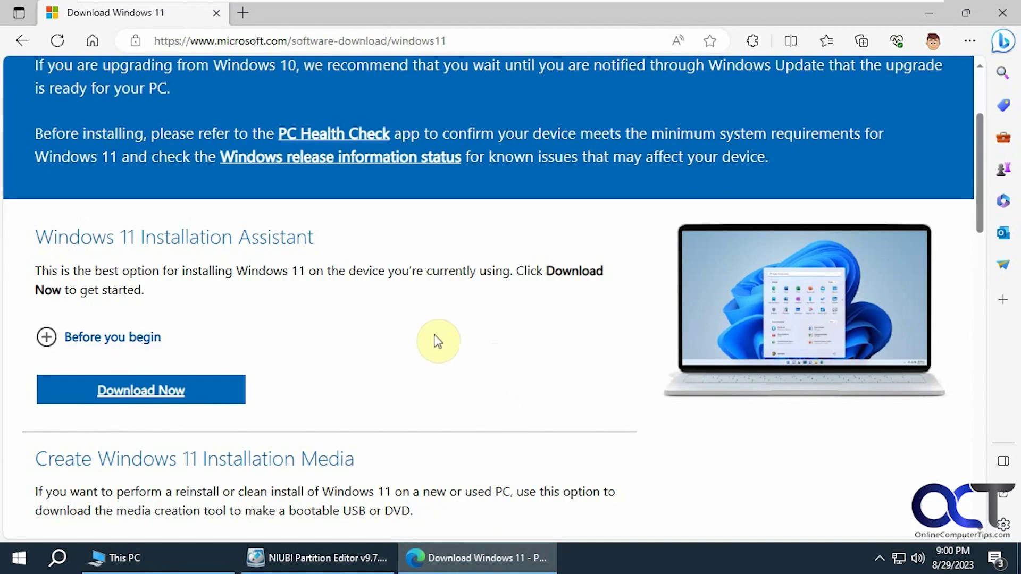
{"action": "left_click", "coordinate": [158, 394]}
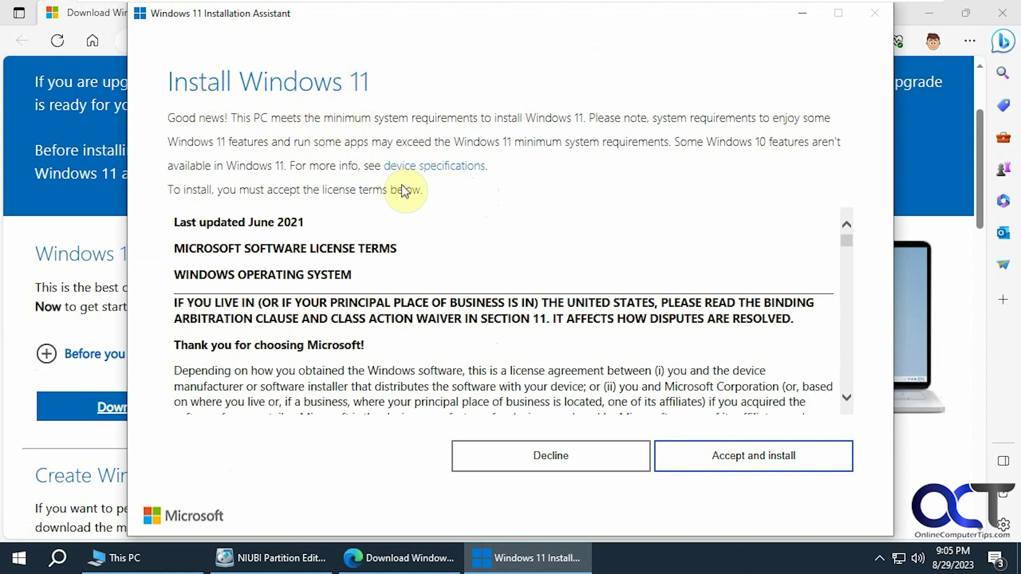
{"action": "left_click_drag", "start_coordinate": [847, 241], "coordinate": [848, 406]}
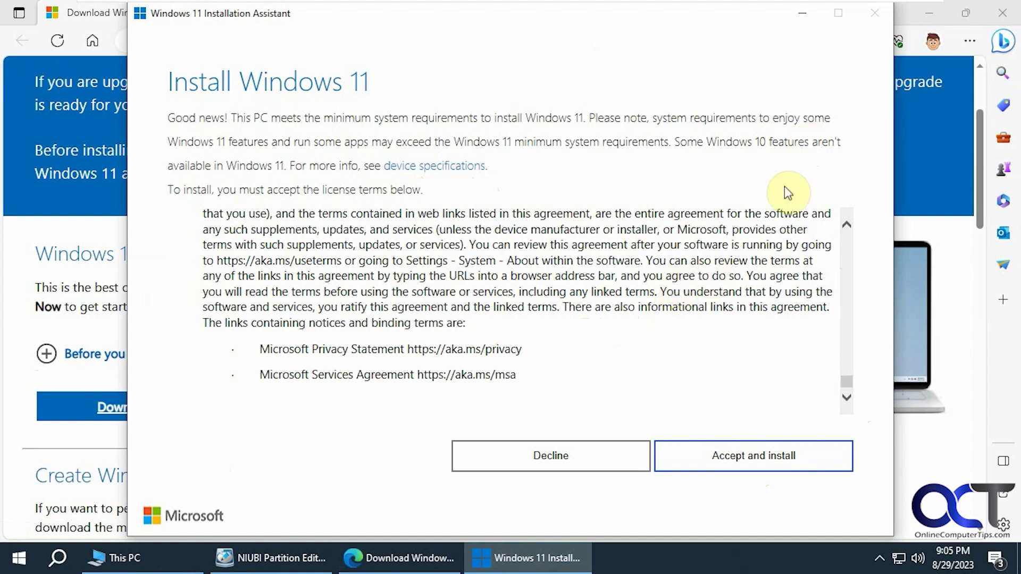
- Decline the assistant's license, then download and open mediacreationtool.exe
{"action": "left_click", "coordinate": [594, 459]}
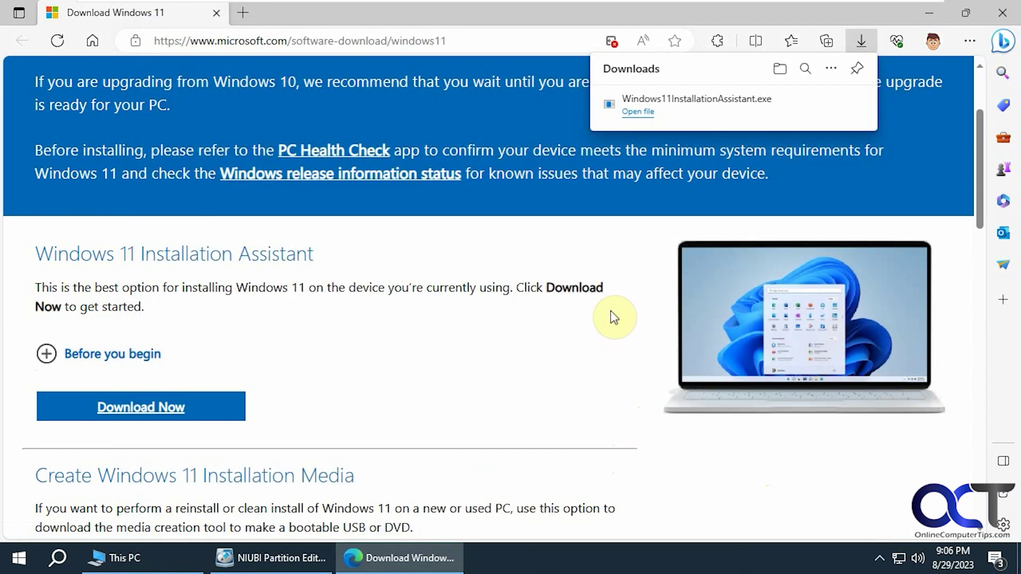
{"action": "scroll", "coordinate": [338, 313], "scroll_direction": "down", "scroll_amount": 4}
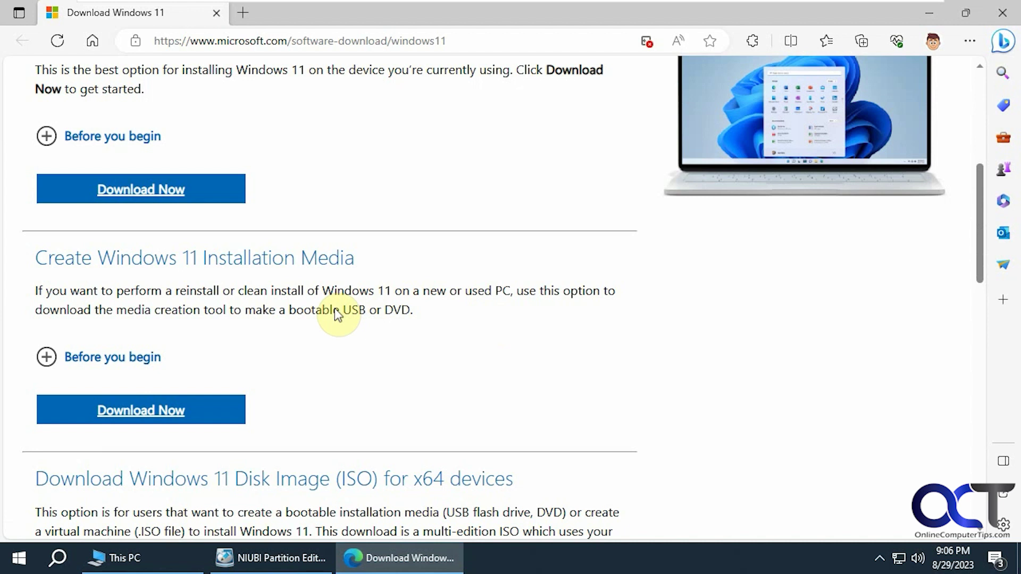
{"action": "left_click", "coordinate": [160, 415]}
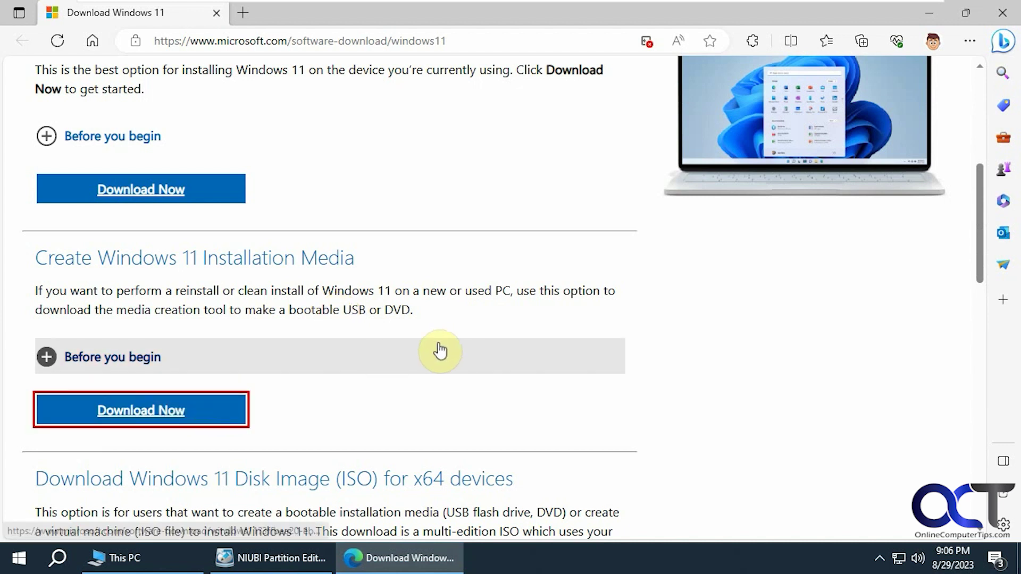
{"action": "left_click", "coordinate": [652, 127]}
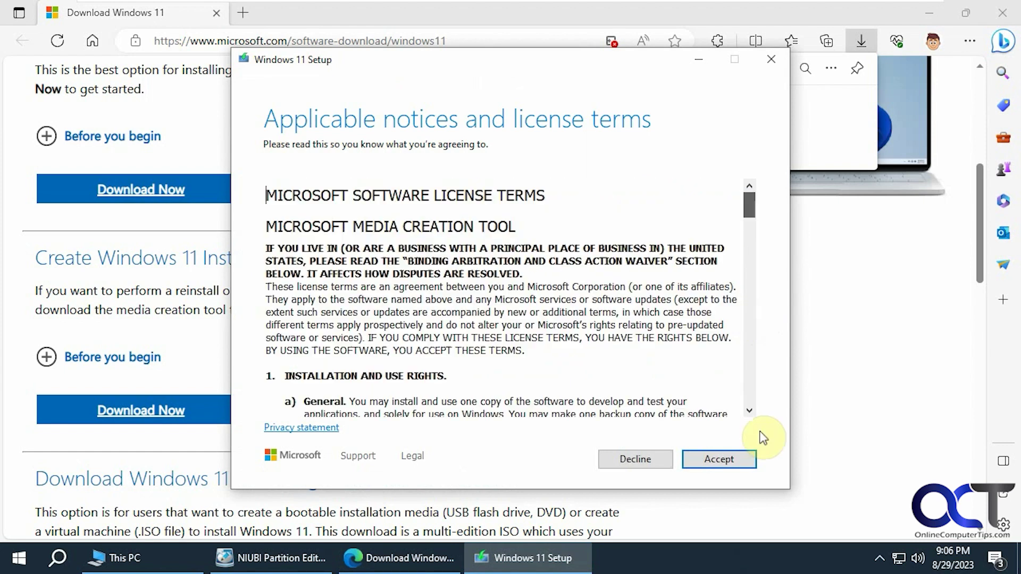
- Accept the license, keep the recommended English Windows 11 edition, and choose ISO file as the media
{"action": "left_click", "coordinate": [740, 461]}
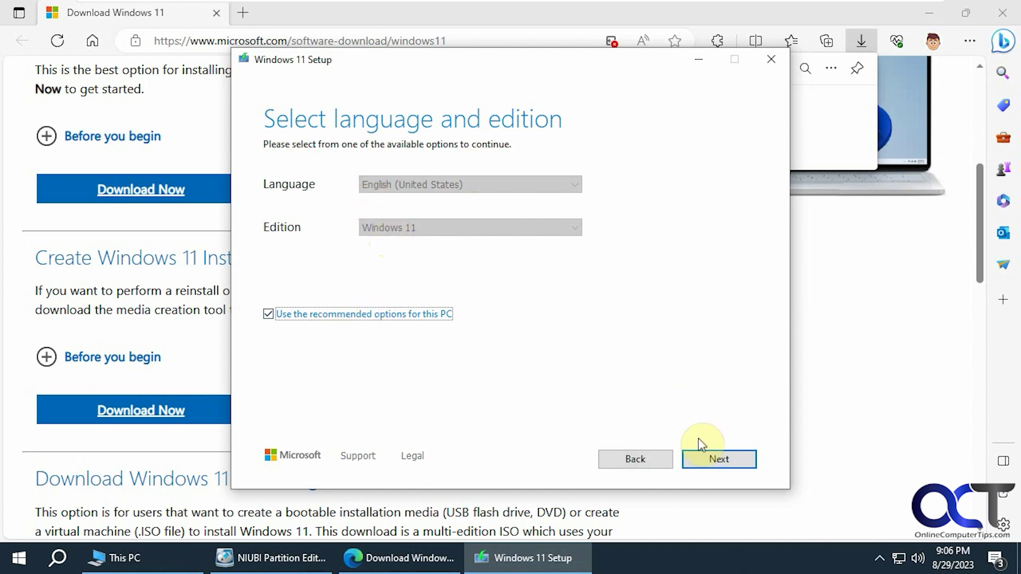
{"action": "left_click", "coordinate": [712, 458]}
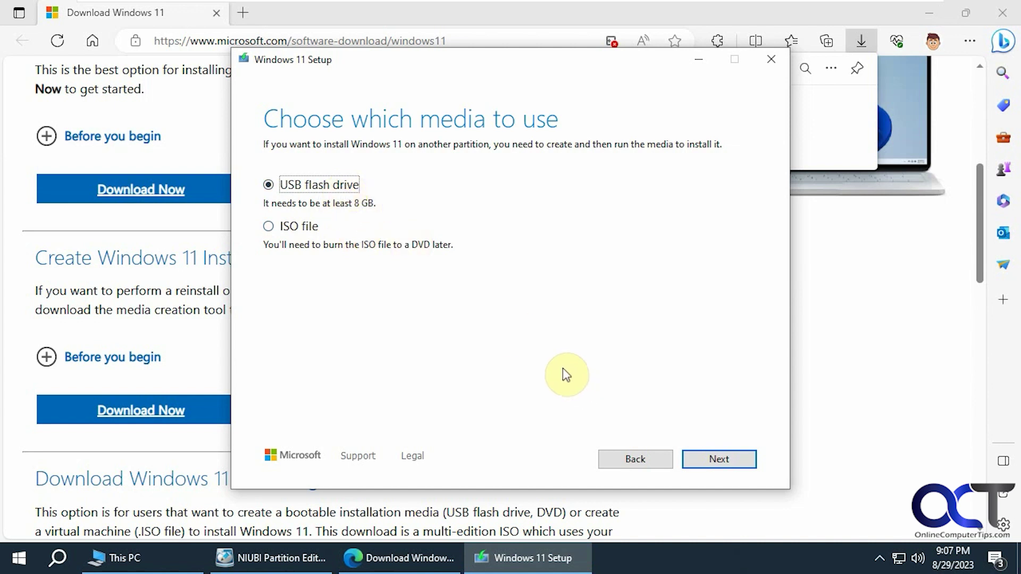
{"action": "left_click", "coordinate": [310, 232]}
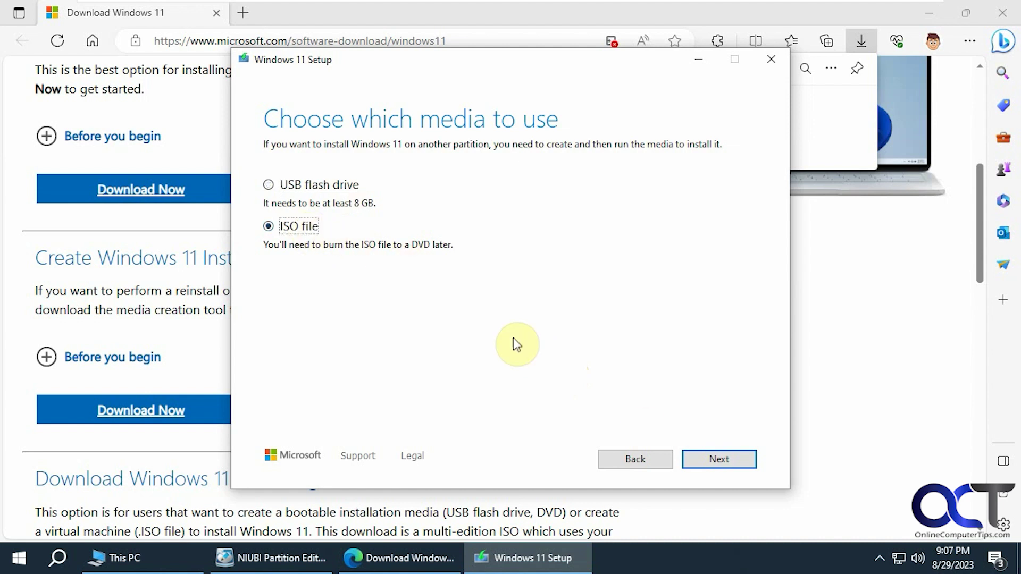
{"action": "left_click", "coordinate": [710, 458]}
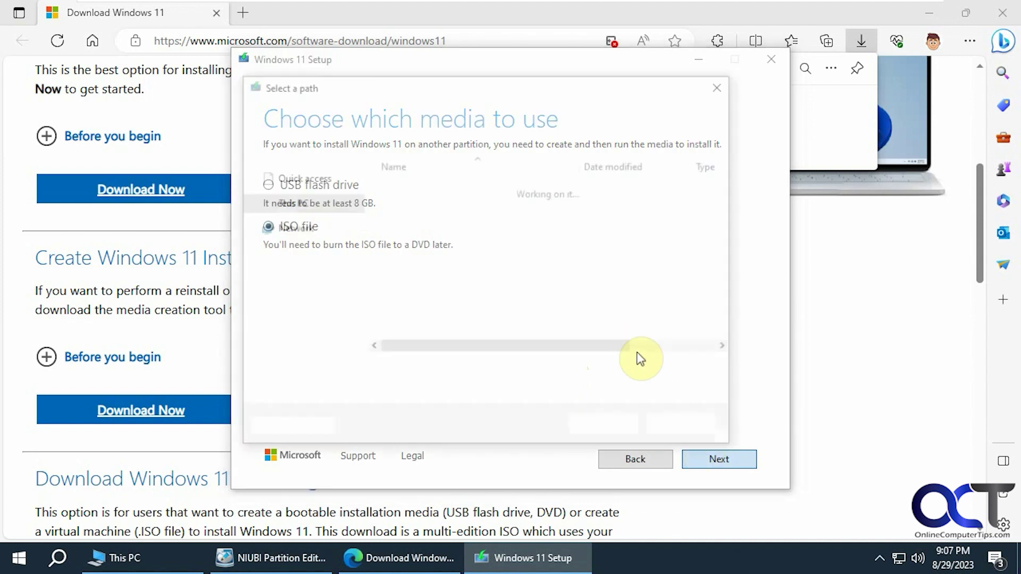
- Save Windows.iso to the Desktop to start the Windows 11 download, and check the download page
{"action": "left_click", "coordinate": [308, 199]}
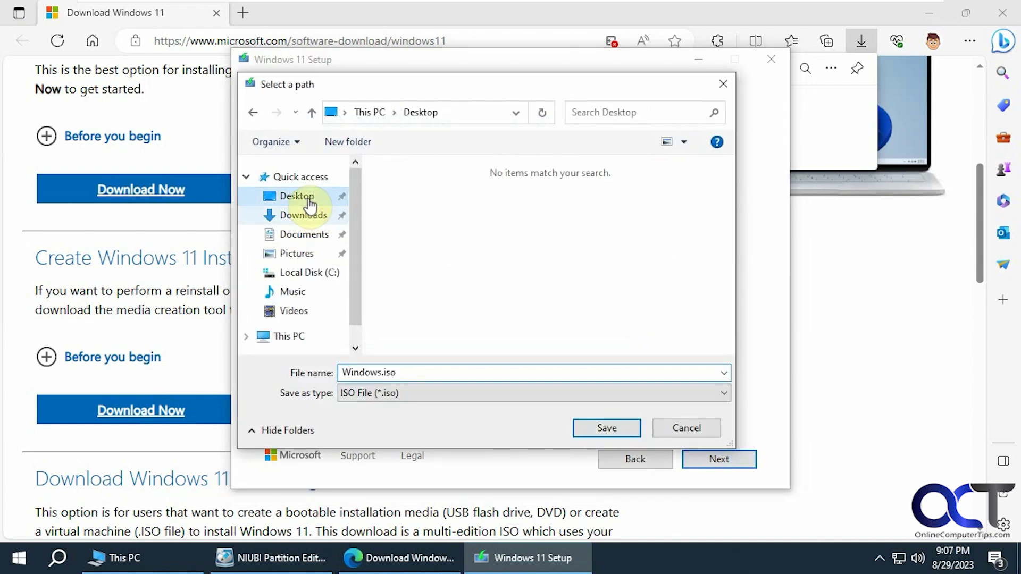
{"action": "left_click", "coordinate": [598, 428]}
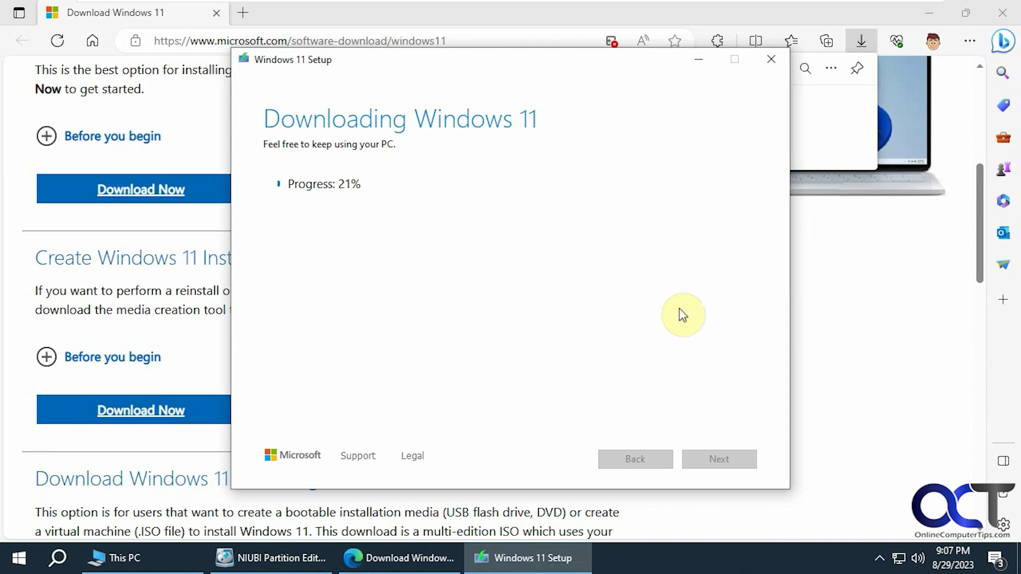
{"action": "left_click", "coordinate": [836, 346]}
{"action": "scroll", "coordinate": [767, 354], "scroll_direction": "down", "scroll_amount": 4}
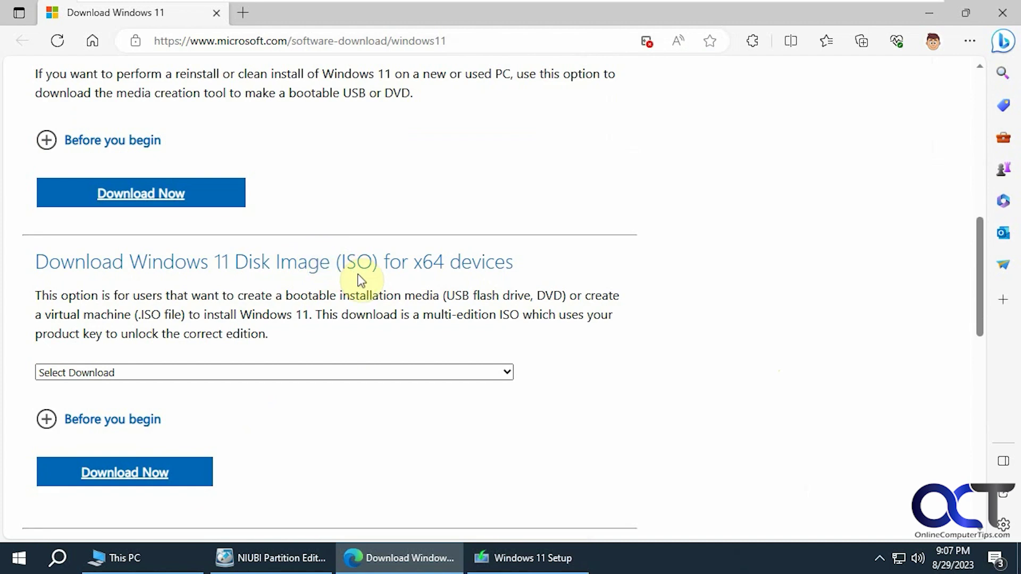
{"action": "scroll", "coordinate": [358, 281], "scroll_direction": "up", "scroll_amount": 3}
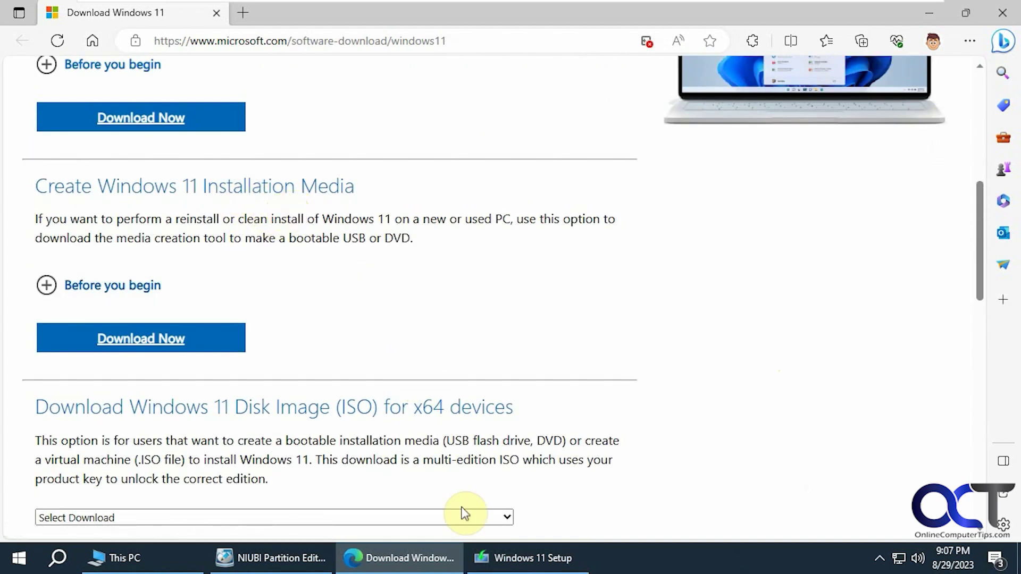
- Quit the Windows 11 download at 31% and minimise Edge to reveal the desktop
{"action": "left_click", "coordinate": [499, 558]}
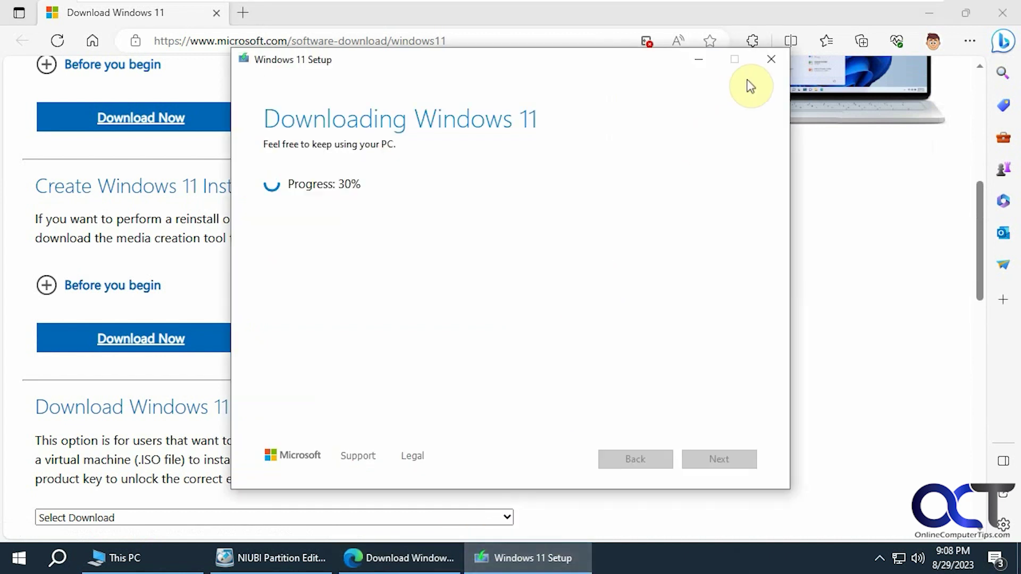
{"action": "left_click", "coordinate": [771, 60]}
{"action": "left_click", "coordinate": [522, 336]}
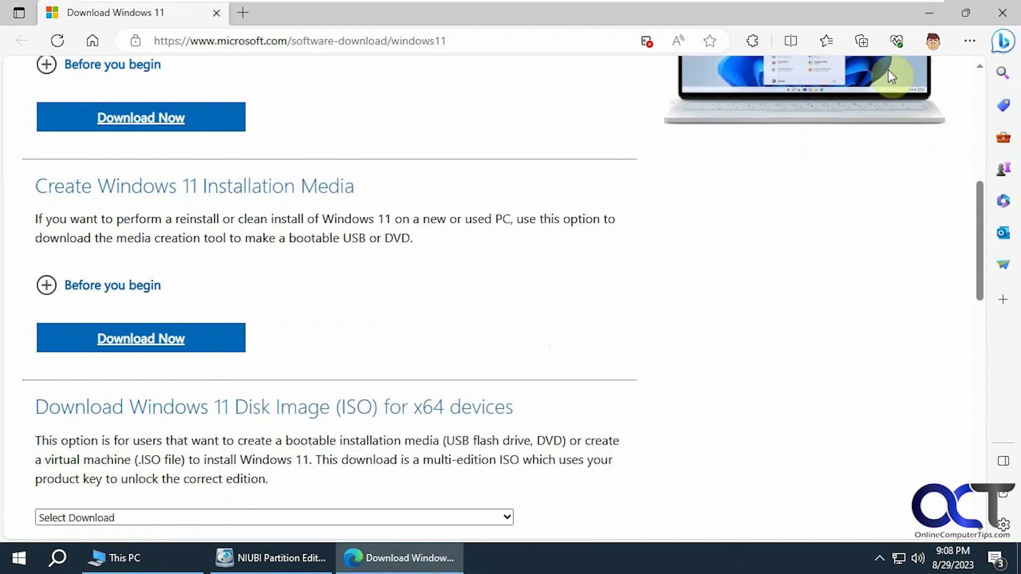
{"action": "left_click", "coordinate": [928, 13]}
- Close the NIUBI partition editor and run Windows 11 Setup from DVD Drive (D:), approving User Account Control
{"action": "right_click", "coordinate": [290, 557]}
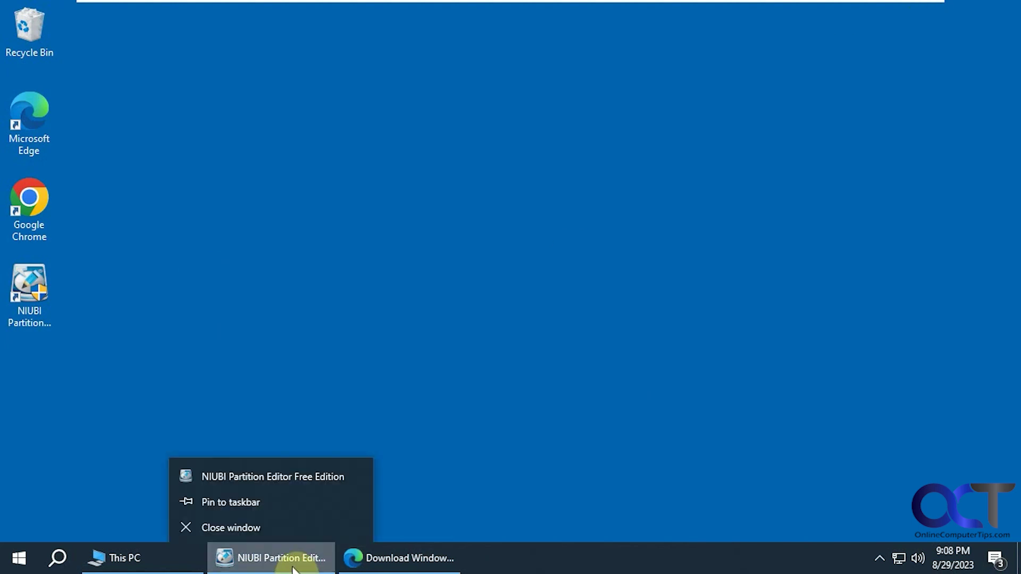
{"action": "left_click", "coordinate": [284, 525]}
{"action": "left_click", "coordinate": [154, 553]}
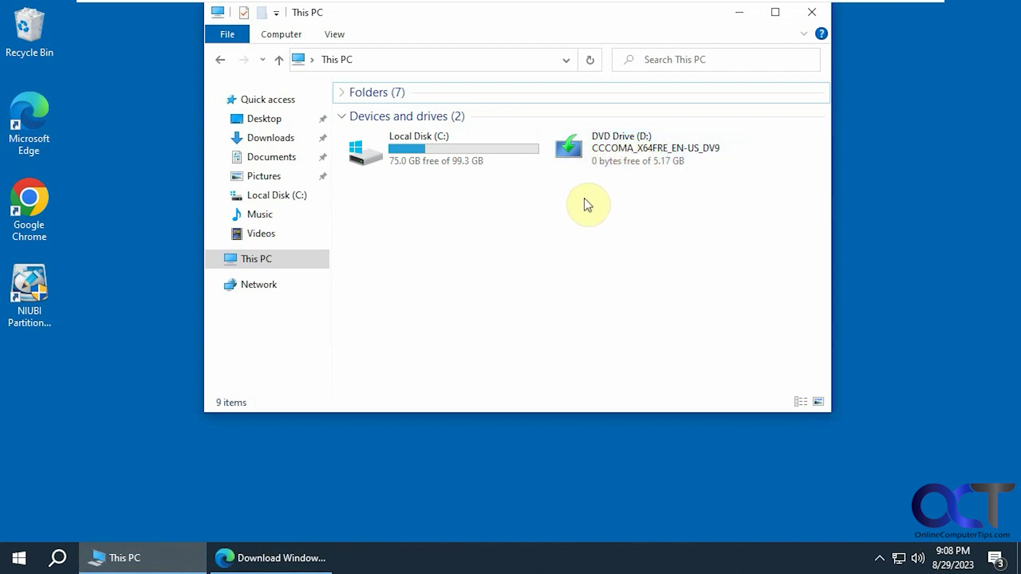
{"action": "double_click", "coordinate": [623, 155]}
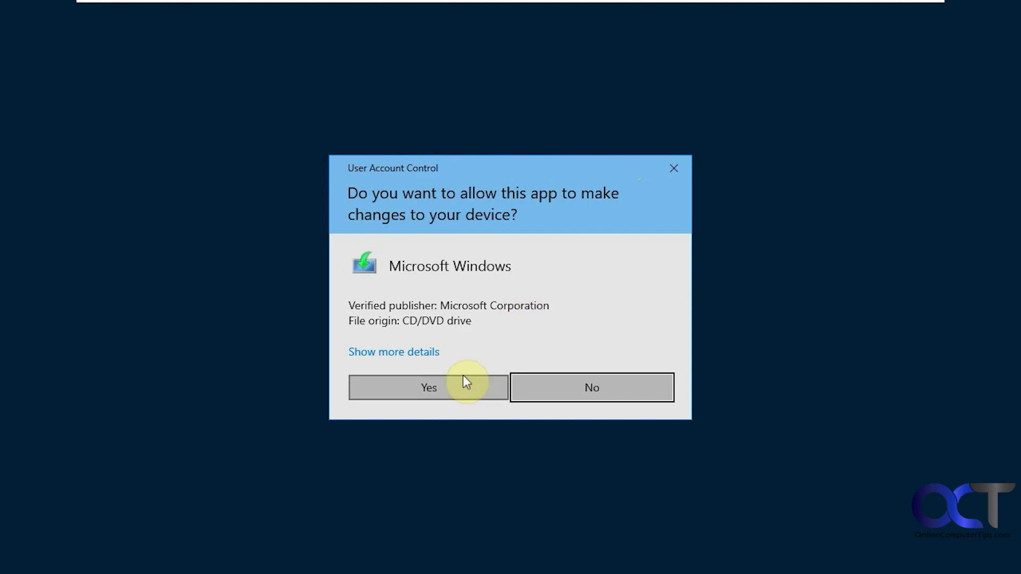
{"action": "left_click", "coordinate": [463, 376]}
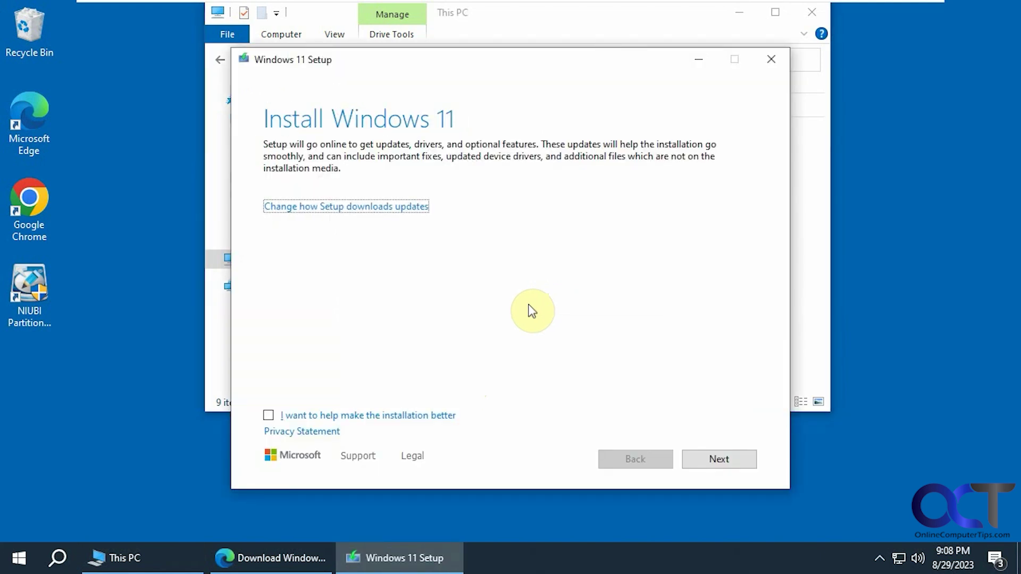
- Set Setup to skip downloading updates with 'Not right now'
{"action": "left_click", "coordinate": [374, 207]}
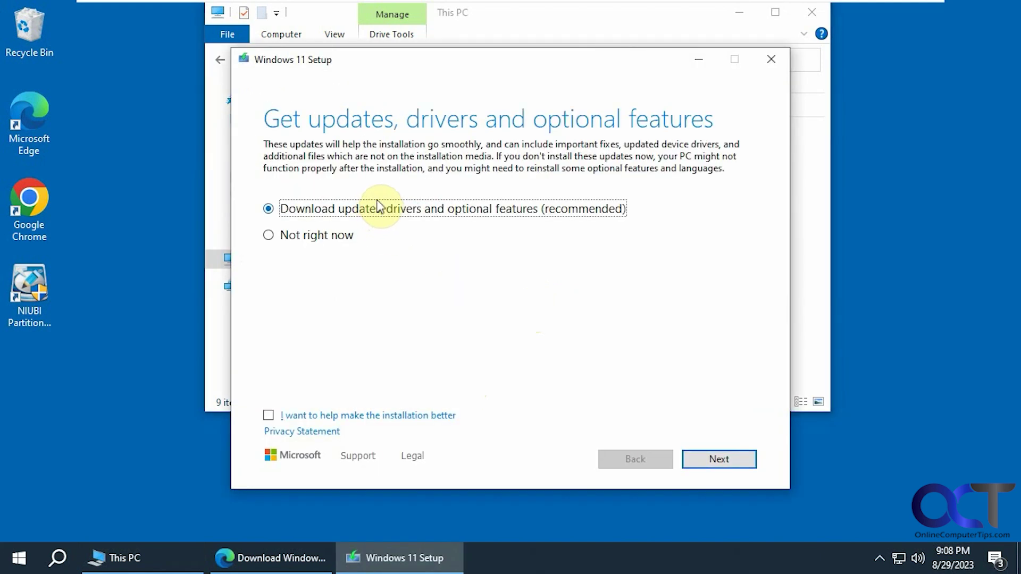
{"action": "left_click", "coordinate": [331, 236]}
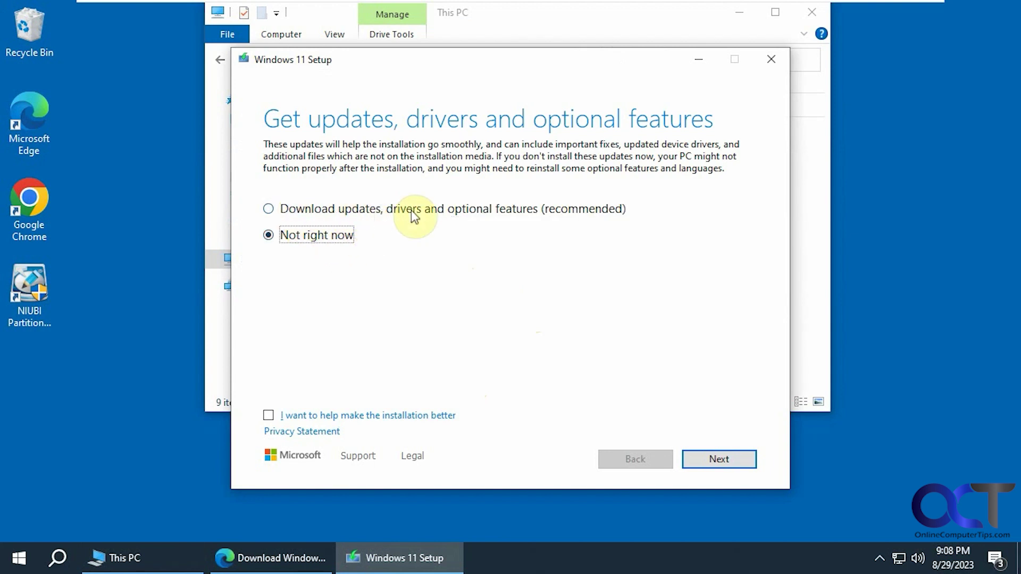
{"action": "left_click", "coordinate": [715, 460]}
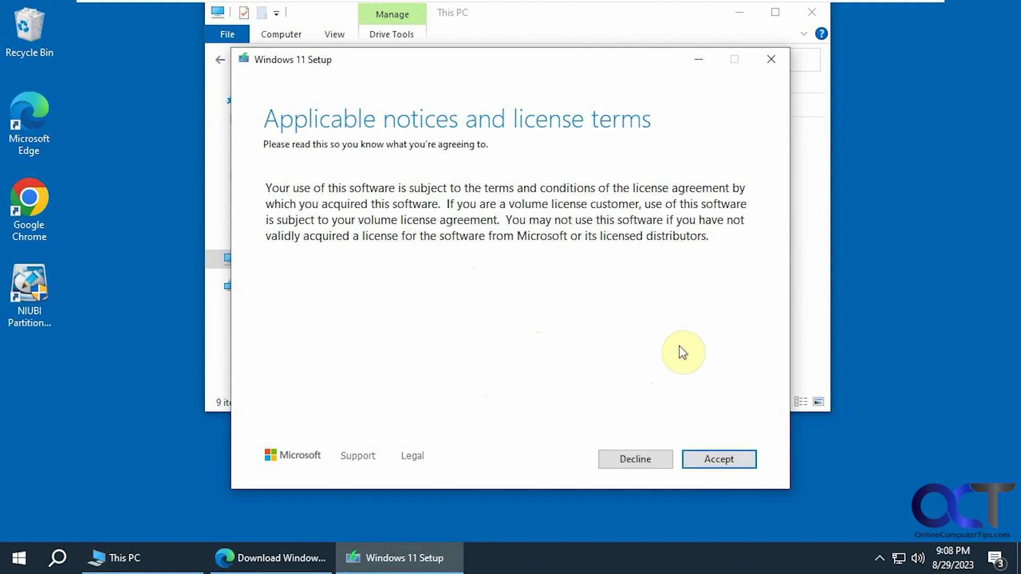
- Accept the license terms and keep personal files and apps for the upgrade
{"action": "left_click", "coordinate": [712, 457]}
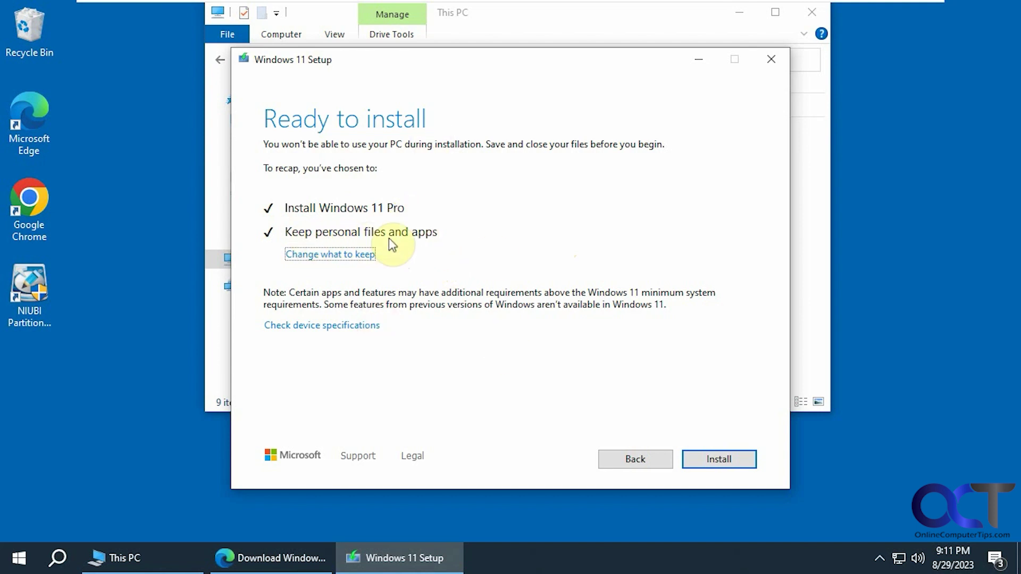
{"action": "left_click", "coordinate": [355, 256]}
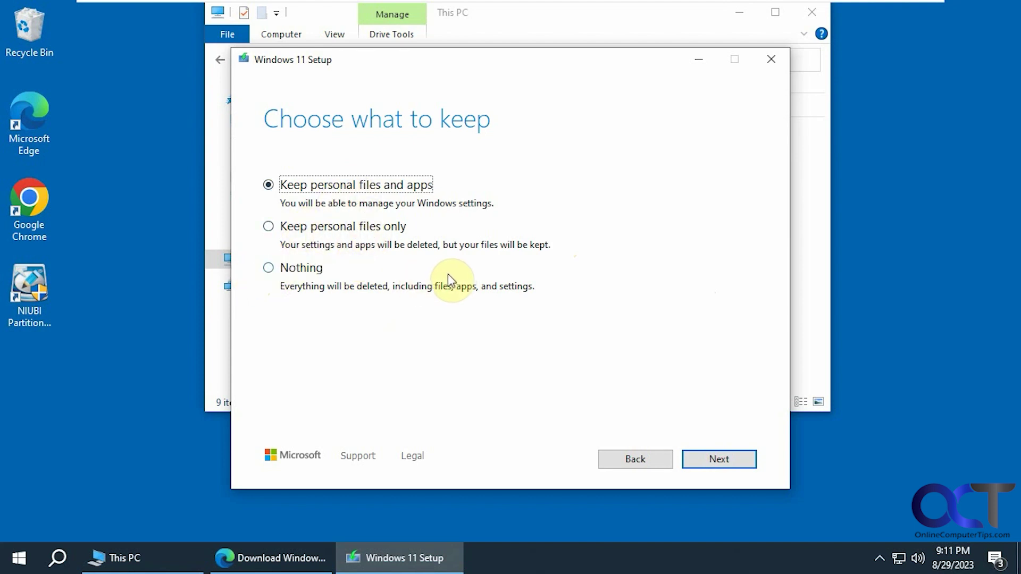
{"action": "left_click", "coordinate": [647, 453]}
{"action": "left_click", "coordinate": [707, 461]}
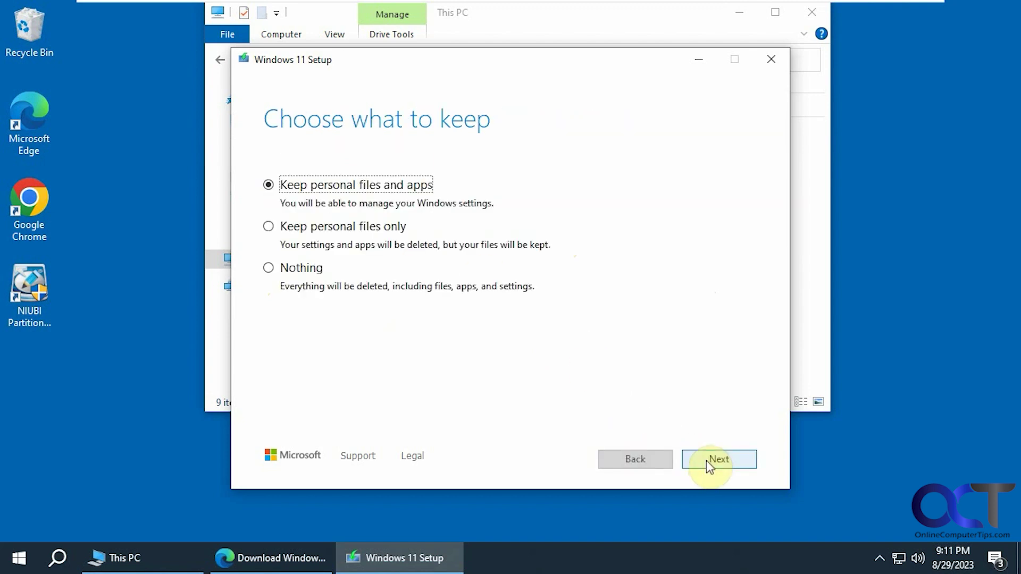
{"action": "left_click", "coordinate": [717, 458]}
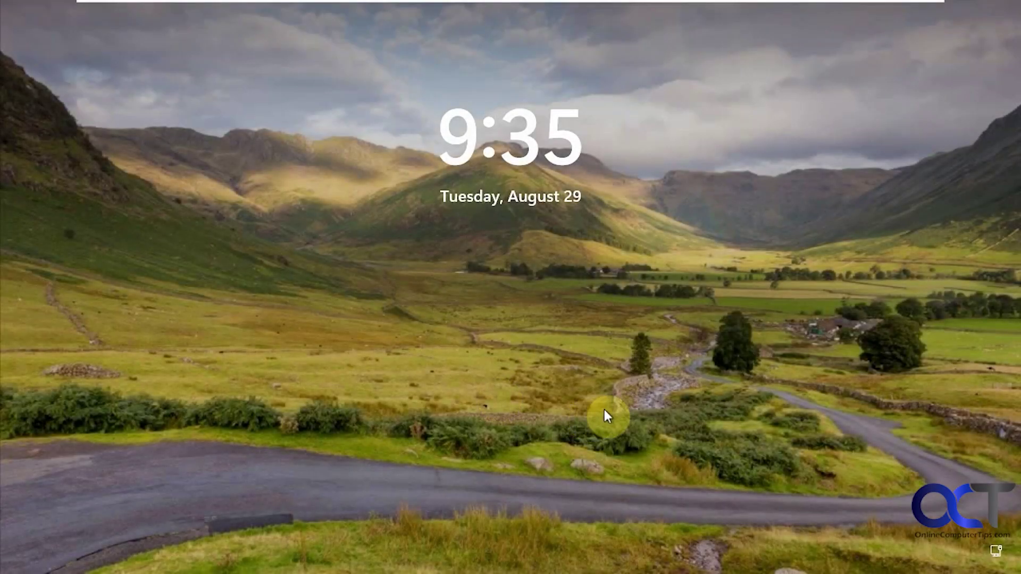
- Dismiss the lock screen and enter the account PIN to sign in
{"action": "left_click", "coordinate": [539, 354]}
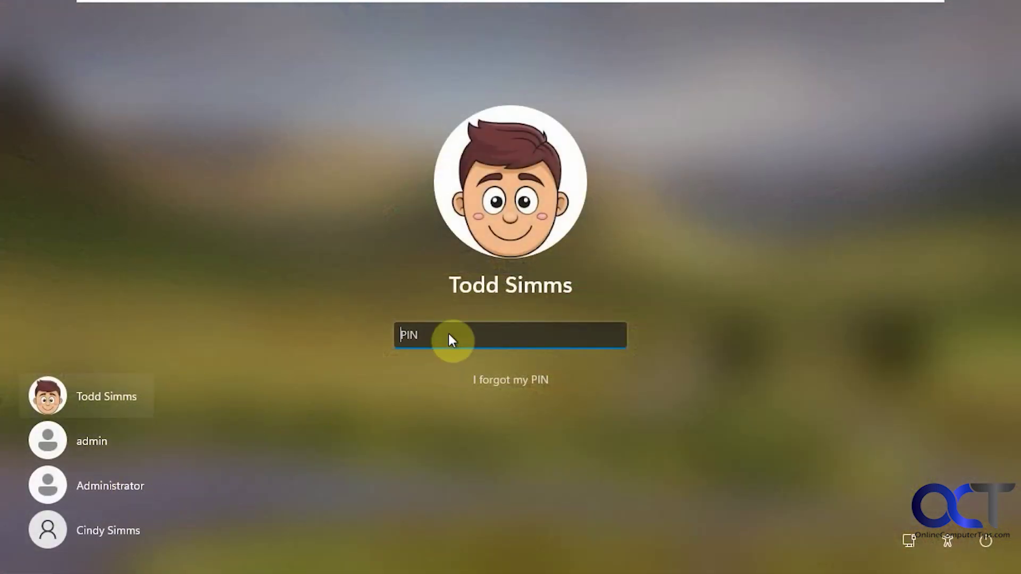
{"action": "type", "text": "1234"}
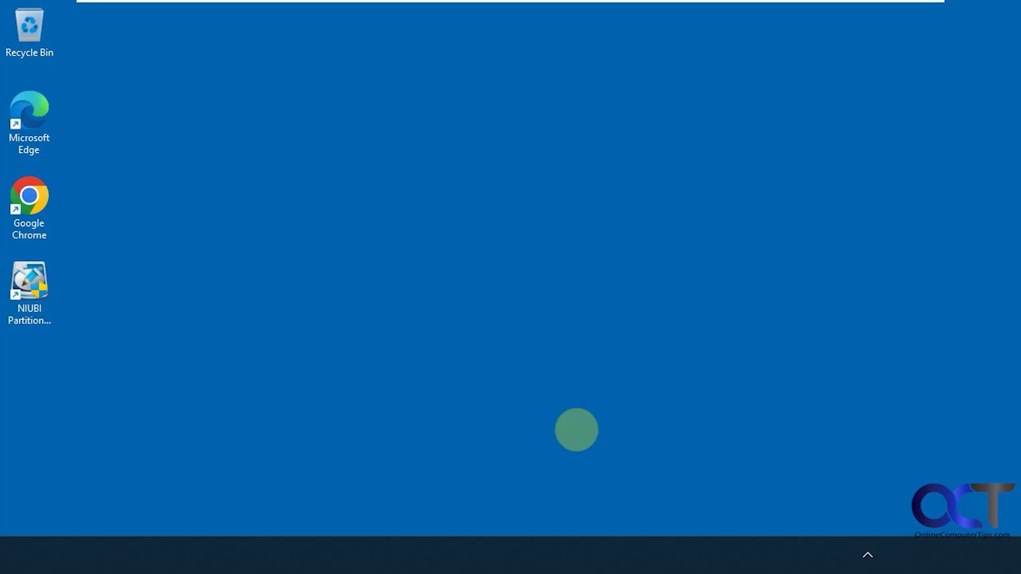
- Browse the Start menu's pinned apps and scroll through All apps, then return to Pinned
{"action": "key", "text": "super"}
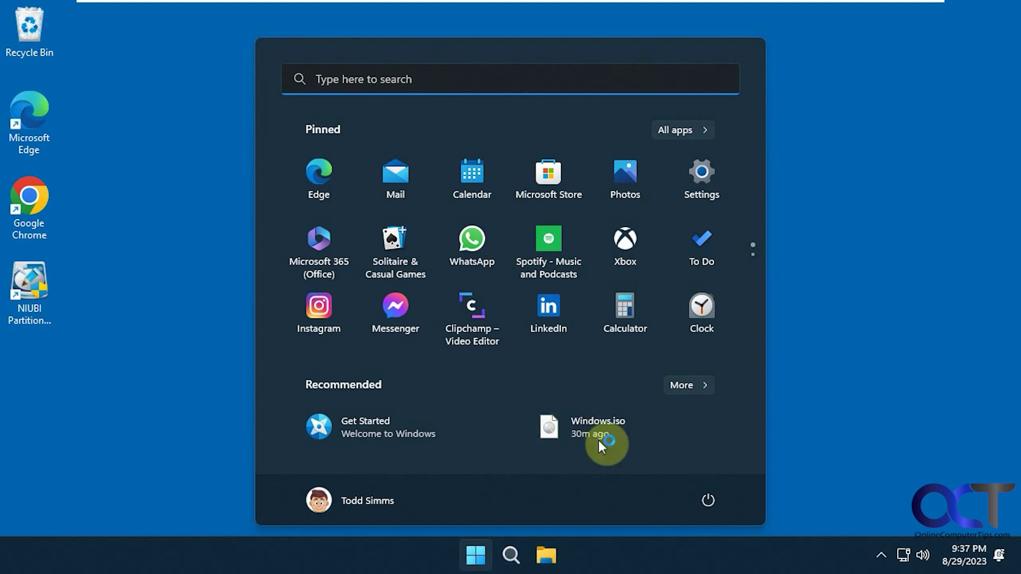
{"action": "left_click", "coordinate": [832, 379]}
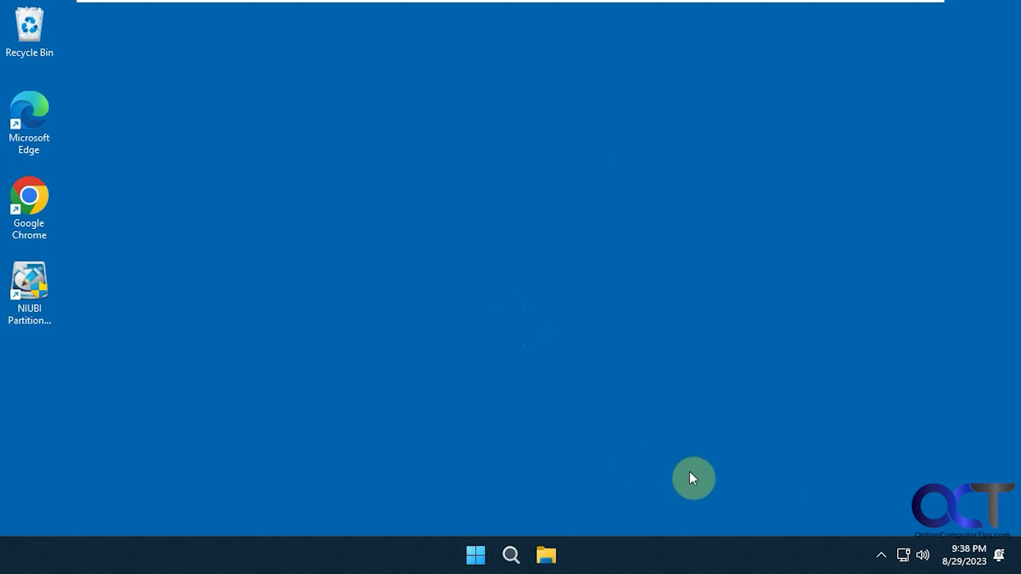
{"action": "left_click", "coordinate": [487, 548]}
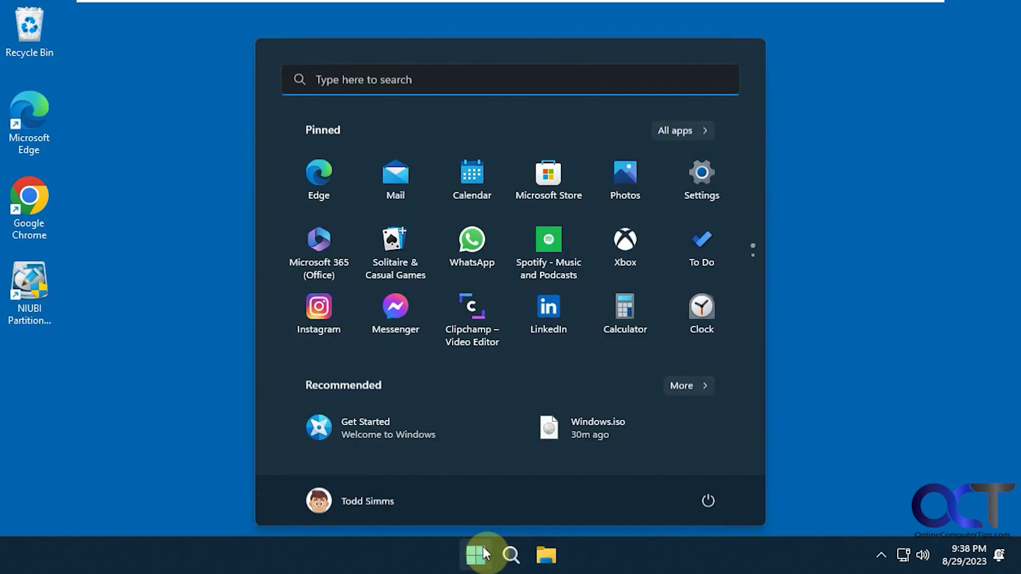
{"action": "left_click", "coordinate": [676, 133]}
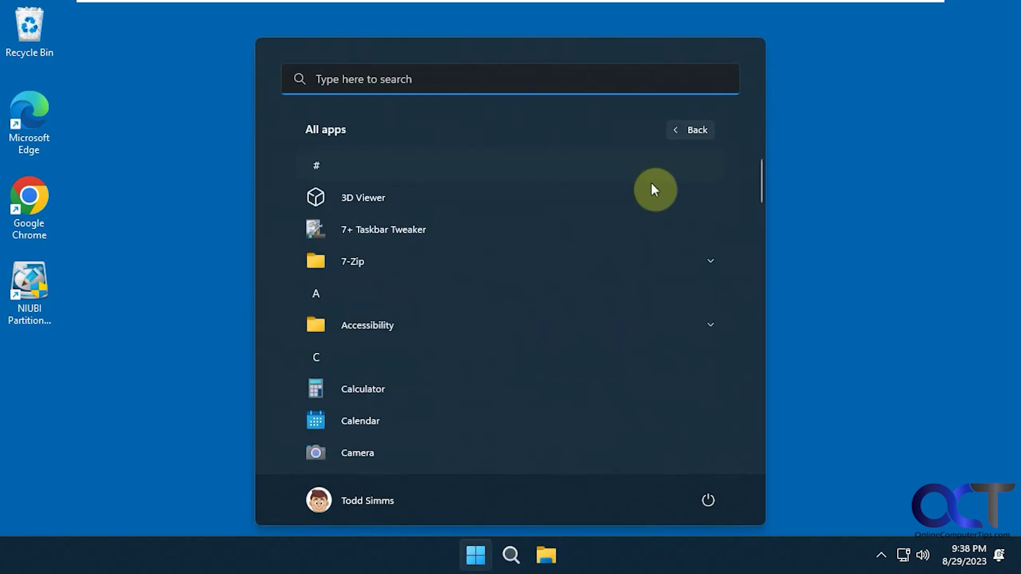
{"action": "scroll", "coordinate": [622, 277], "scroll_direction": "down", "scroll_amount": 7}
{"action": "scroll", "coordinate": [646, 157], "scroll_direction": "up", "scroll_amount": 1}
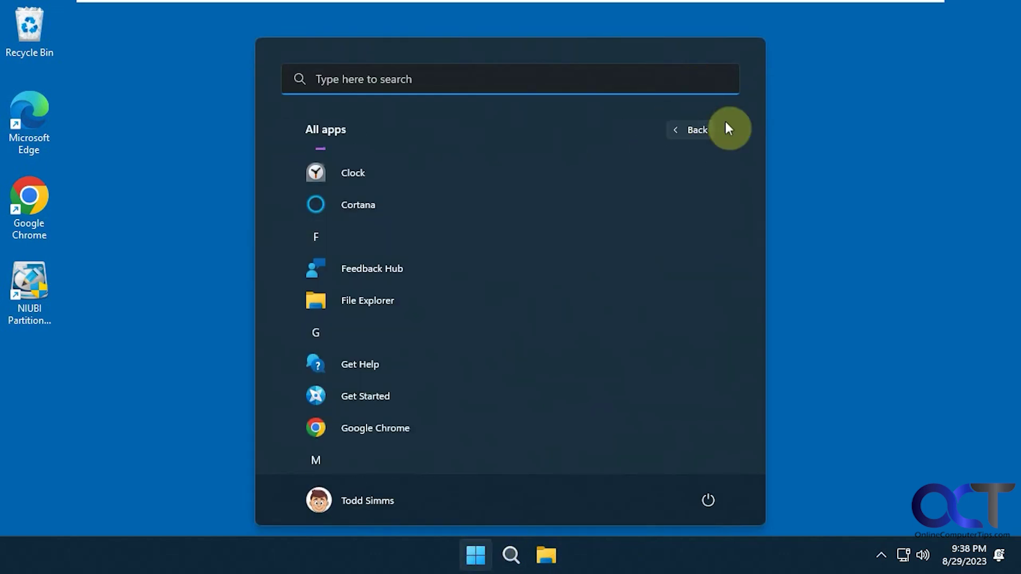
{"action": "scroll", "coordinate": [690, 132], "scroll_direction": "up", "scroll_amount": 3}
{"action": "left_click", "coordinate": [690, 129]}
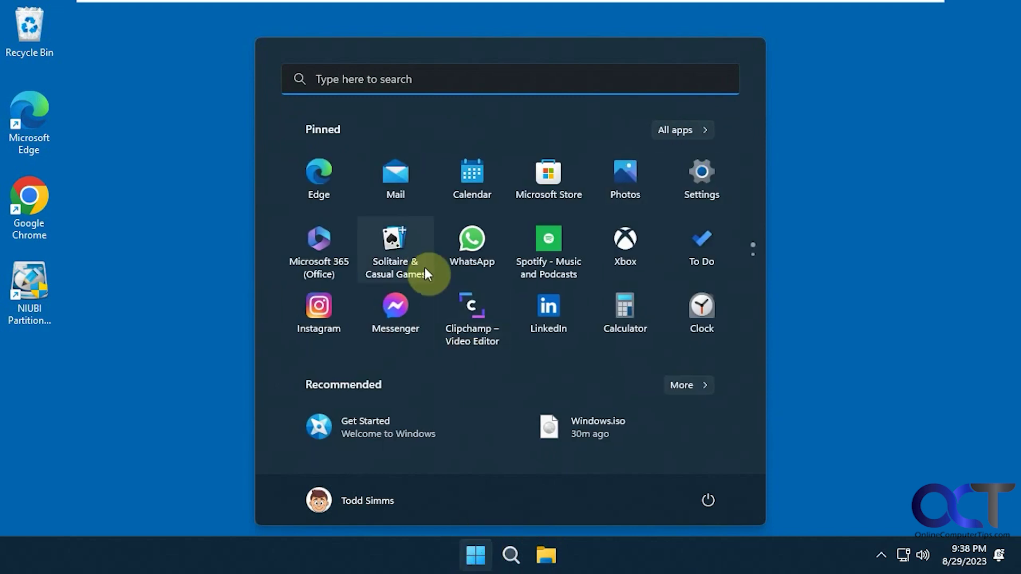
- Open and close Settings, then check the Users folder on Local Disk (C:) and close File Explorer
{"action": "left_click", "coordinate": [700, 185]}
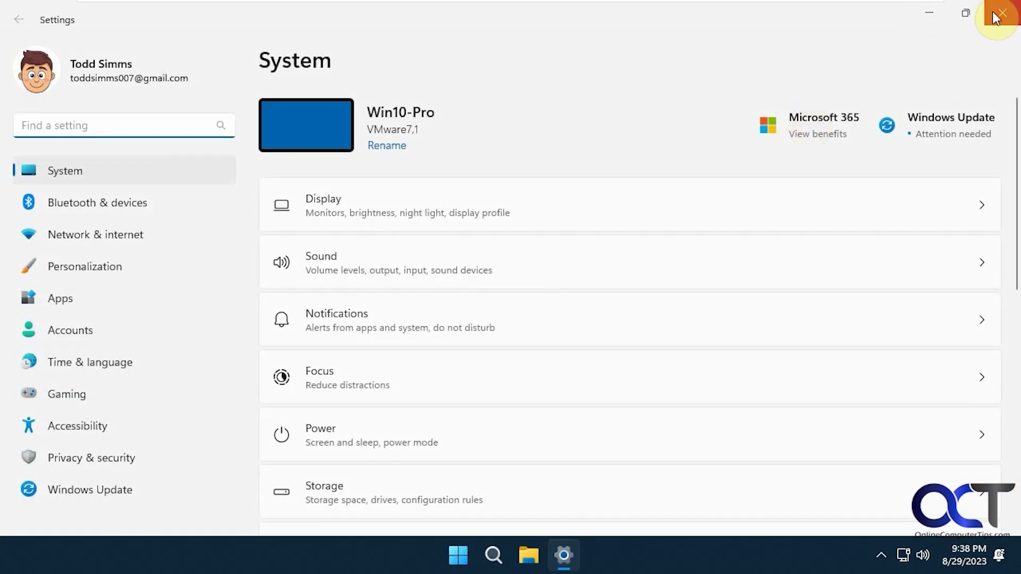
{"action": "left_click", "coordinate": [996, 16]}
{"action": "key", "text": "super+e"}
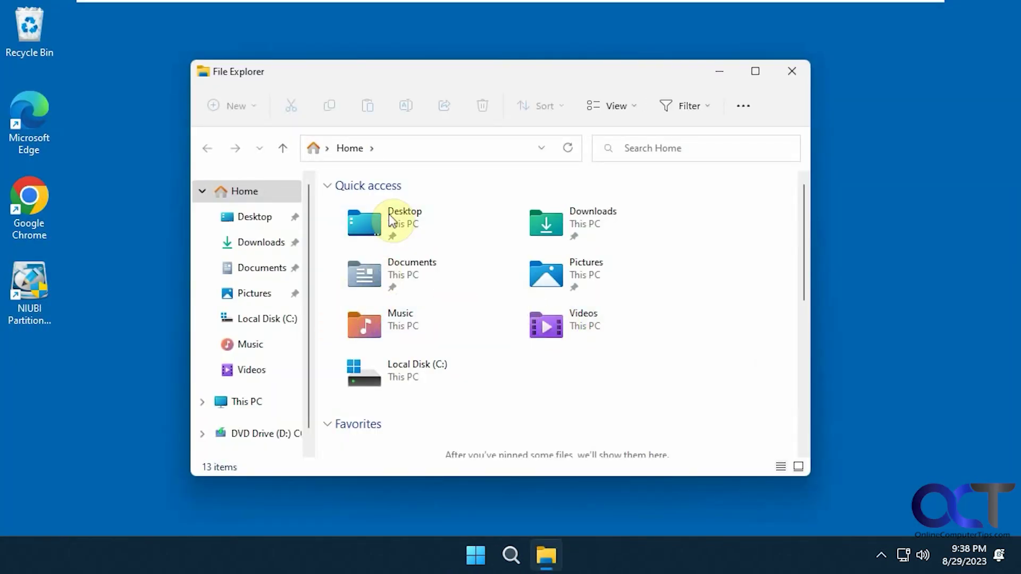
{"action": "scroll", "coordinate": [310, 282], "scroll_direction": "down", "scroll_amount": 1}
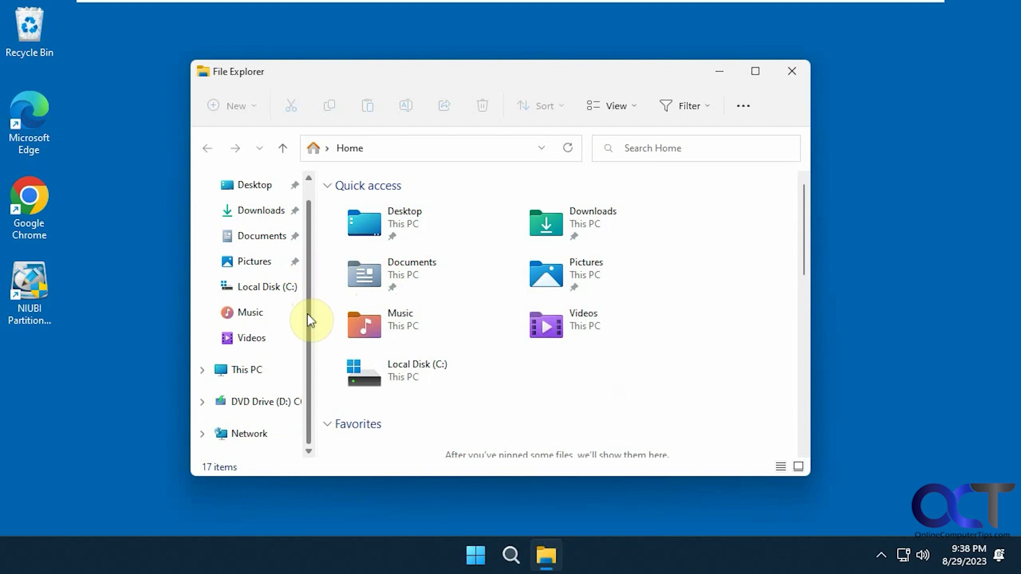
{"action": "left_click", "coordinate": [285, 291]}
{"action": "scroll", "coordinate": [392, 322], "scroll_direction": "down", "scroll_amount": 1}
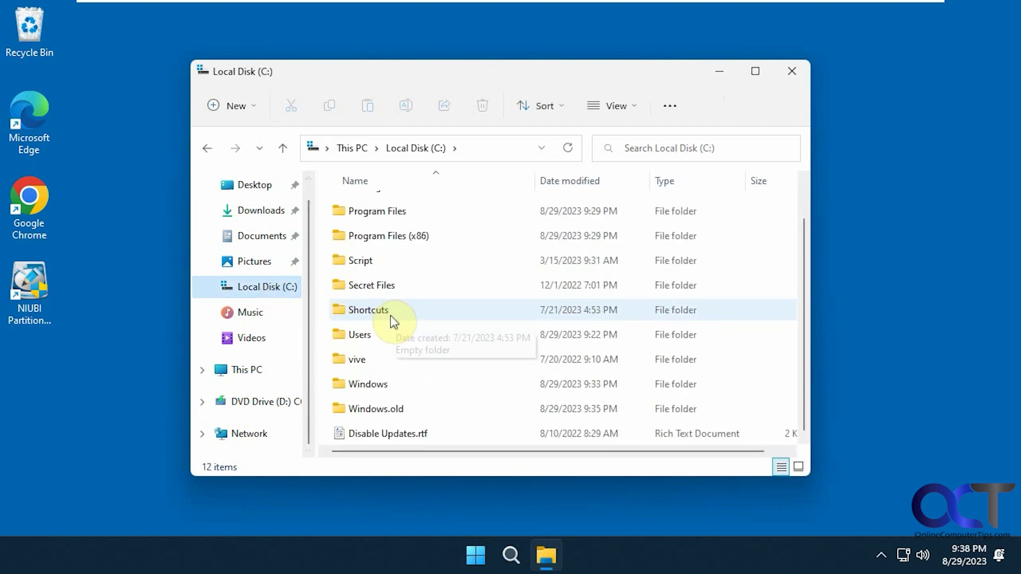
{"action": "double_click", "coordinate": [368, 337]}
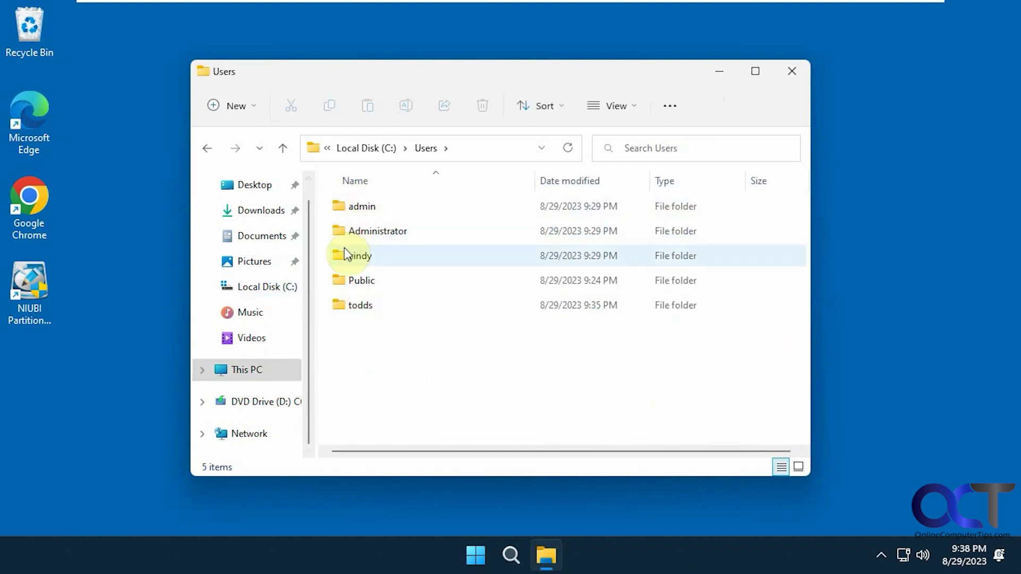
{"action": "left_click", "coordinate": [791, 74]}
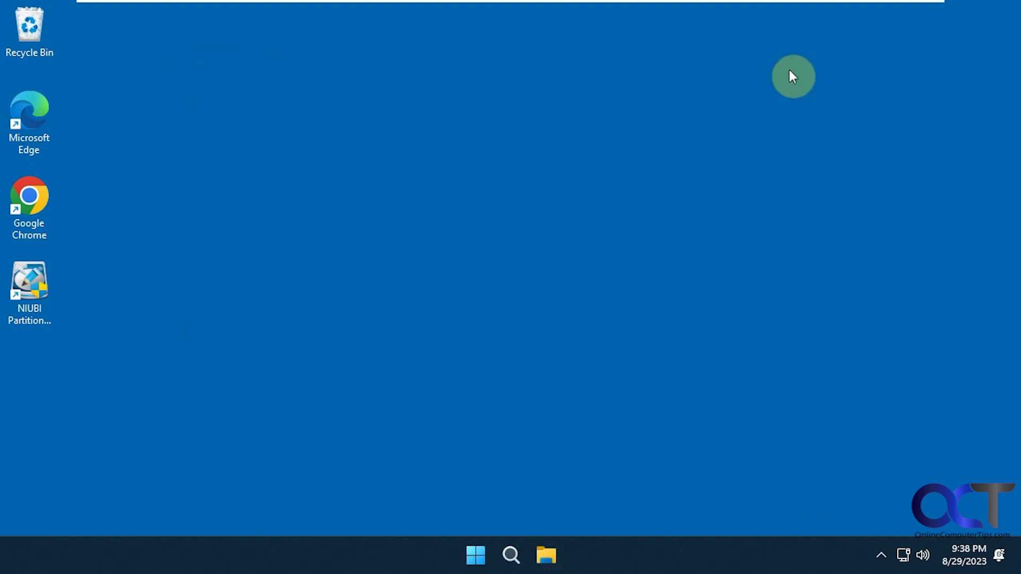